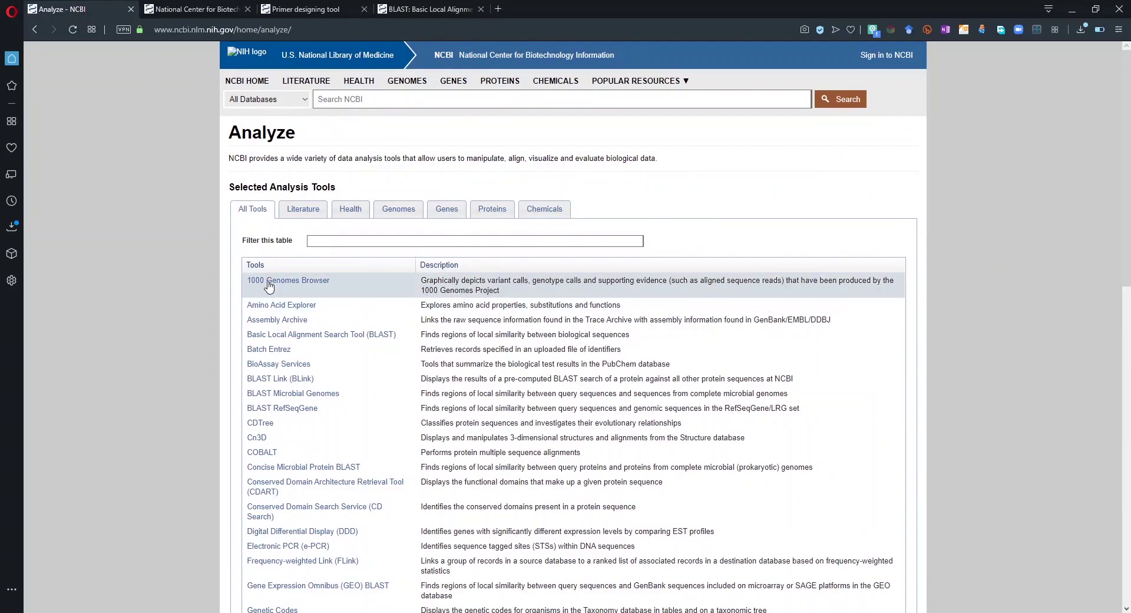
Find Primer-BLAST in the list of NCBI analysis tools, highlight its description and open the tool
scroll(398, 307, "down", 4)
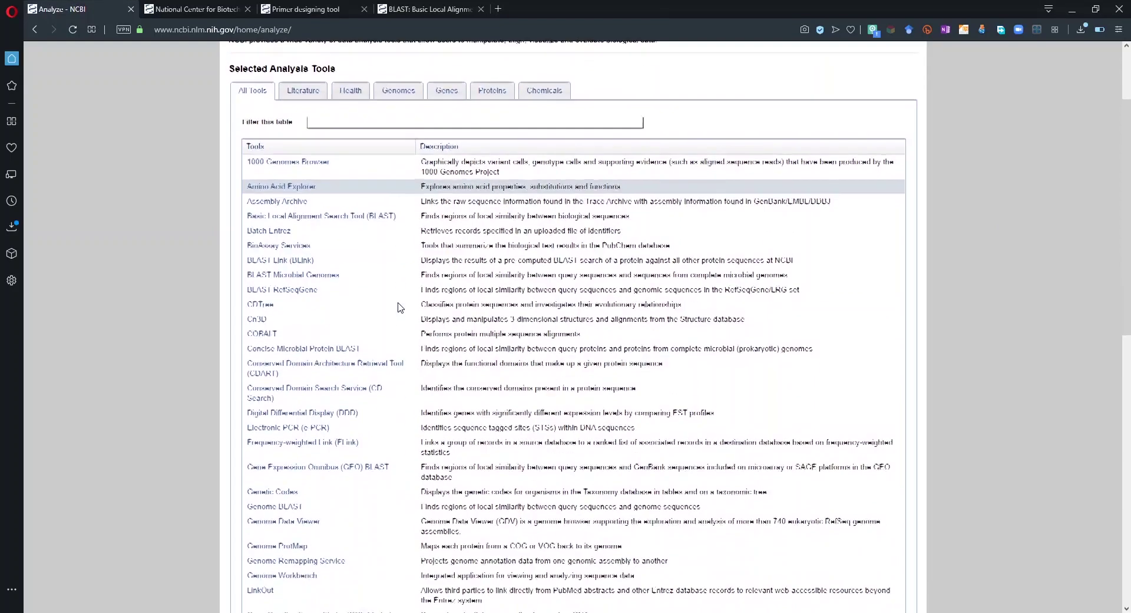
scroll(398, 307, "down", 5)
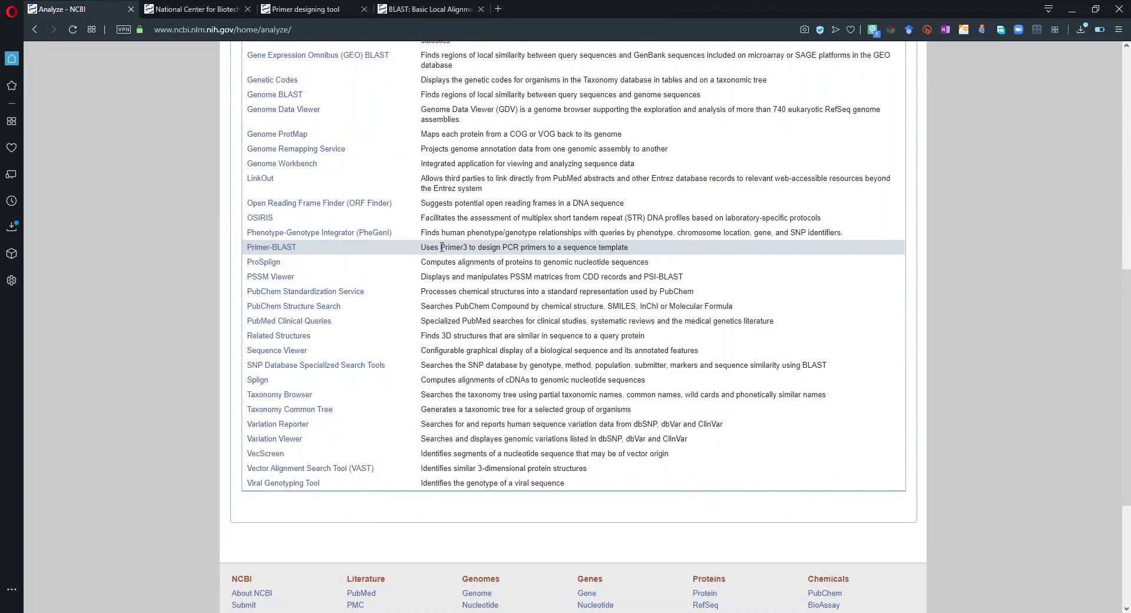
left_click_drag(441, 249, 628, 248)
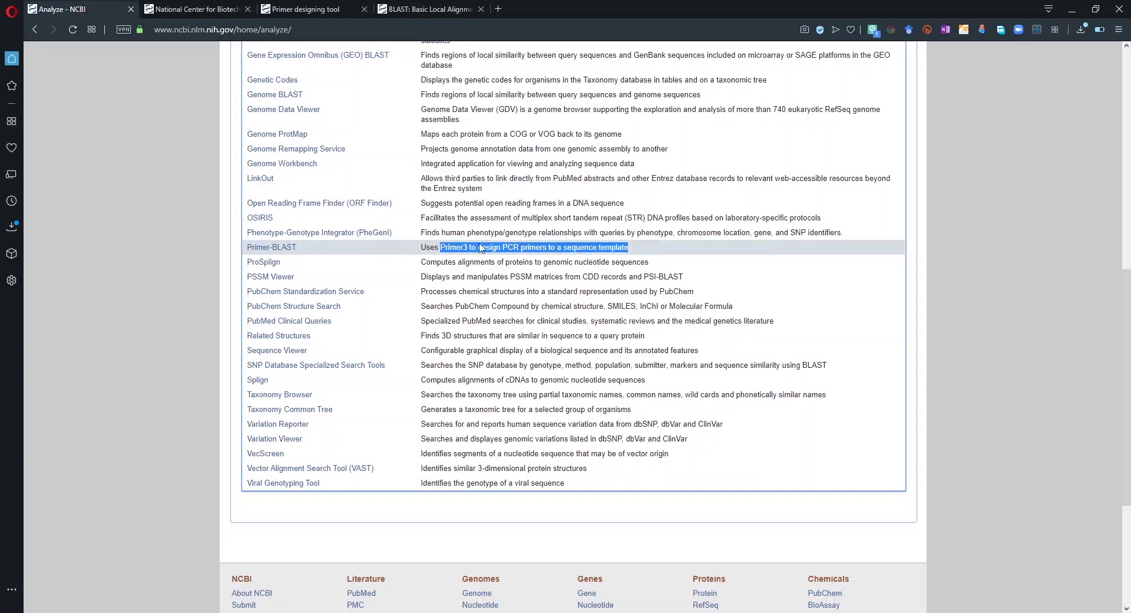
left_click(258, 248)
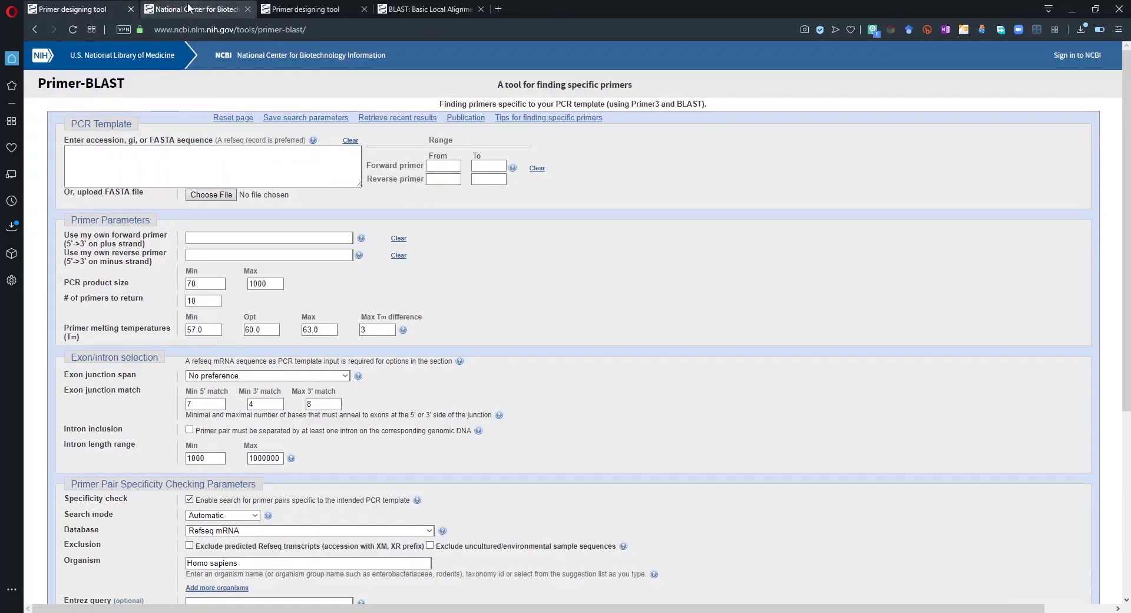
Open Primer-BLAST in a new tab from the featured links in the NCBI homepage footer and look over its form
left_click(189, 7)
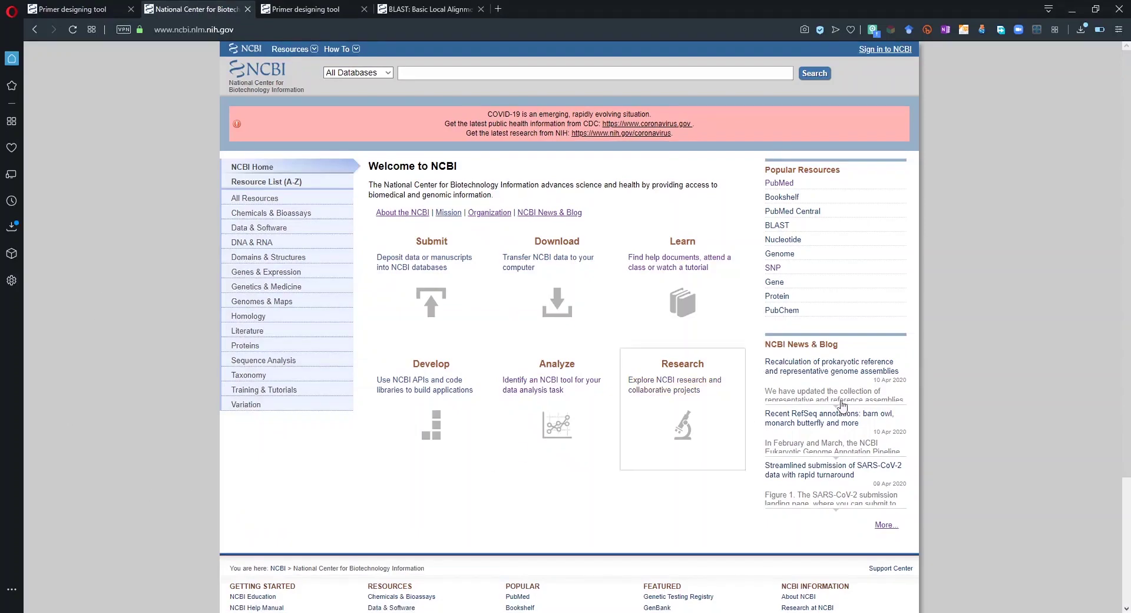
scroll(1035, 387, "down", 3)
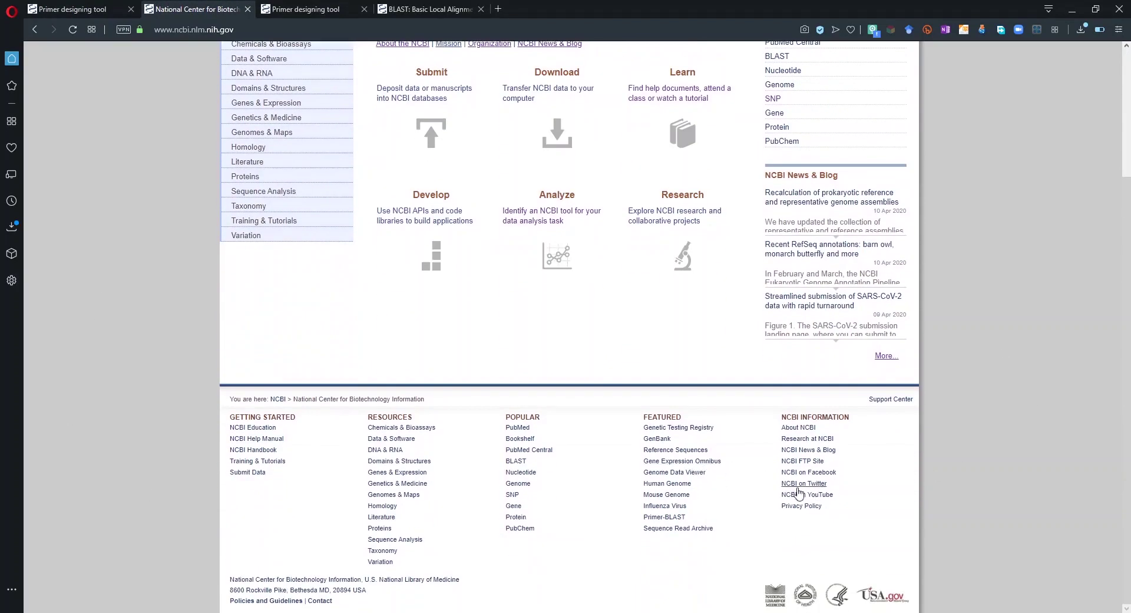
middle_click(665, 516)
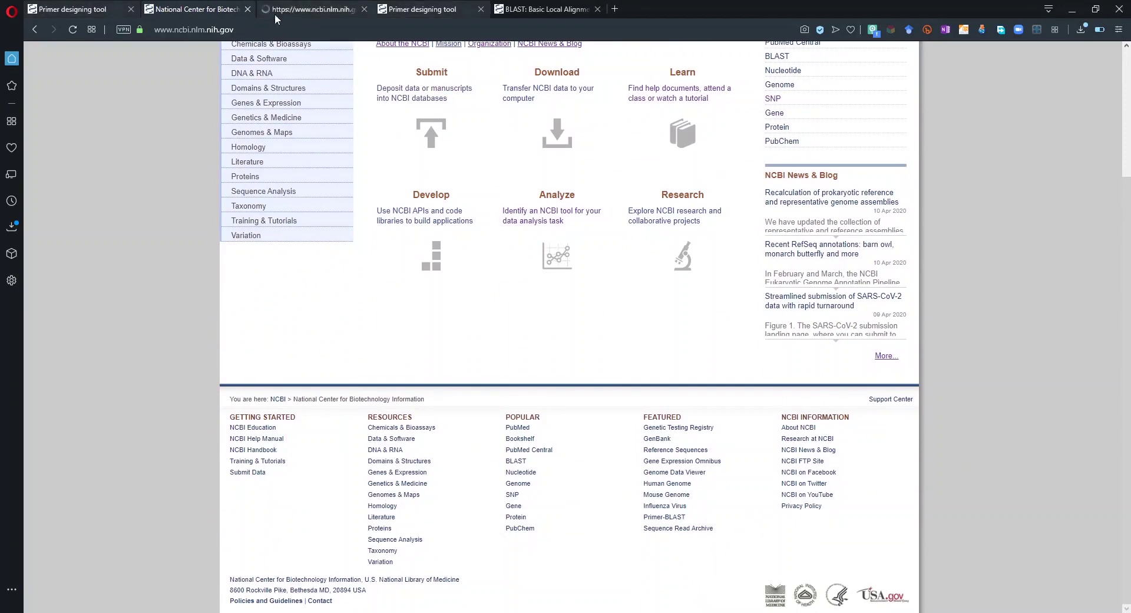
left_click(296, 11)
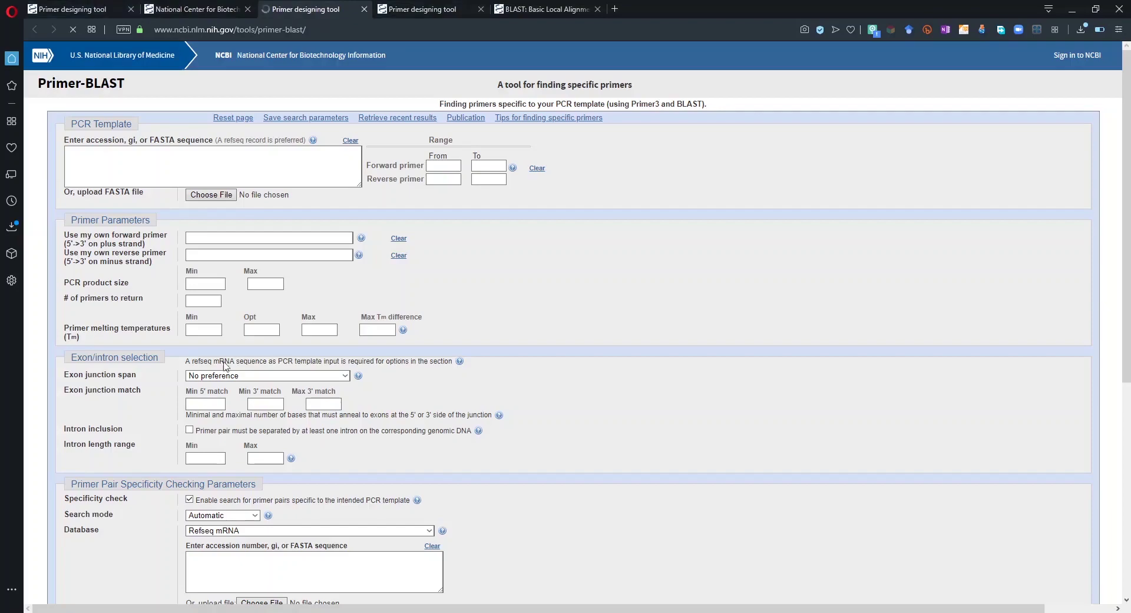
scroll(207, 412, "down", 1)
scroll(207, 412, "down", 5)
scroll(207, 413, "up", 8)
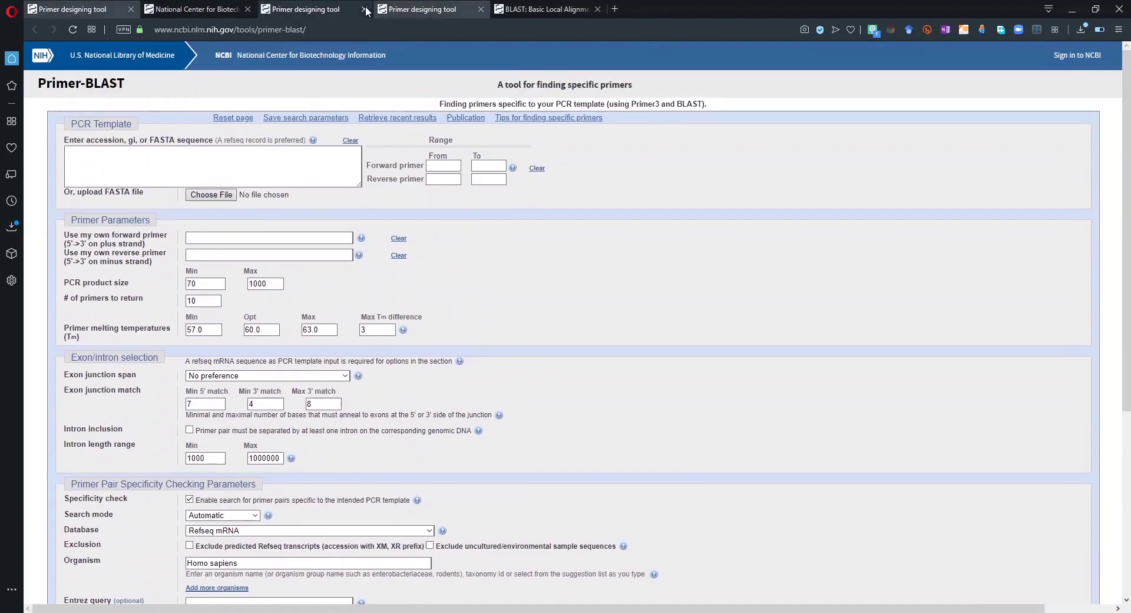
Open BLAST in a new tab from the NCBI homepage's popular resources and close the surplus Primer-BLAST and BLAST tabs
left_click(200, 9)
scroll(753, 459, "up", 3)
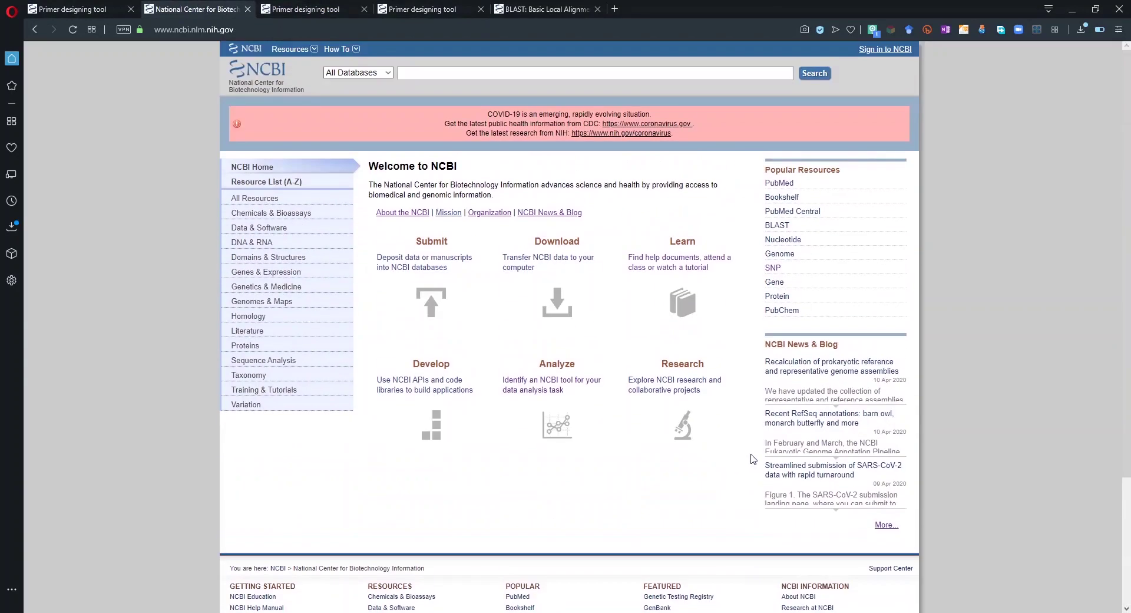
middle_click(778, 226)
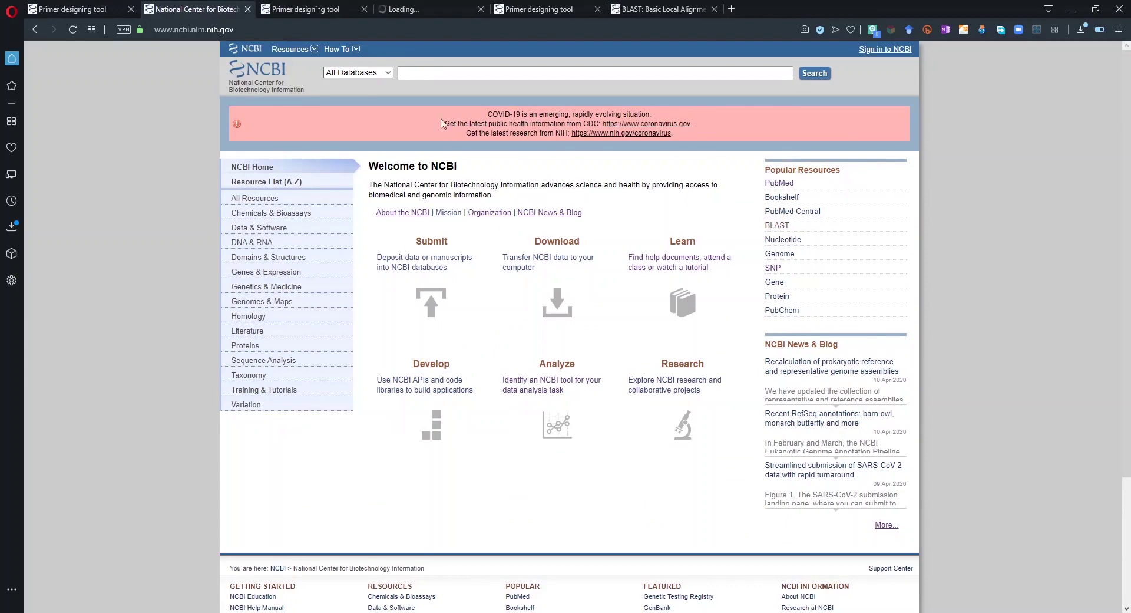
left_click(364, 9)
left_click(301, 9)
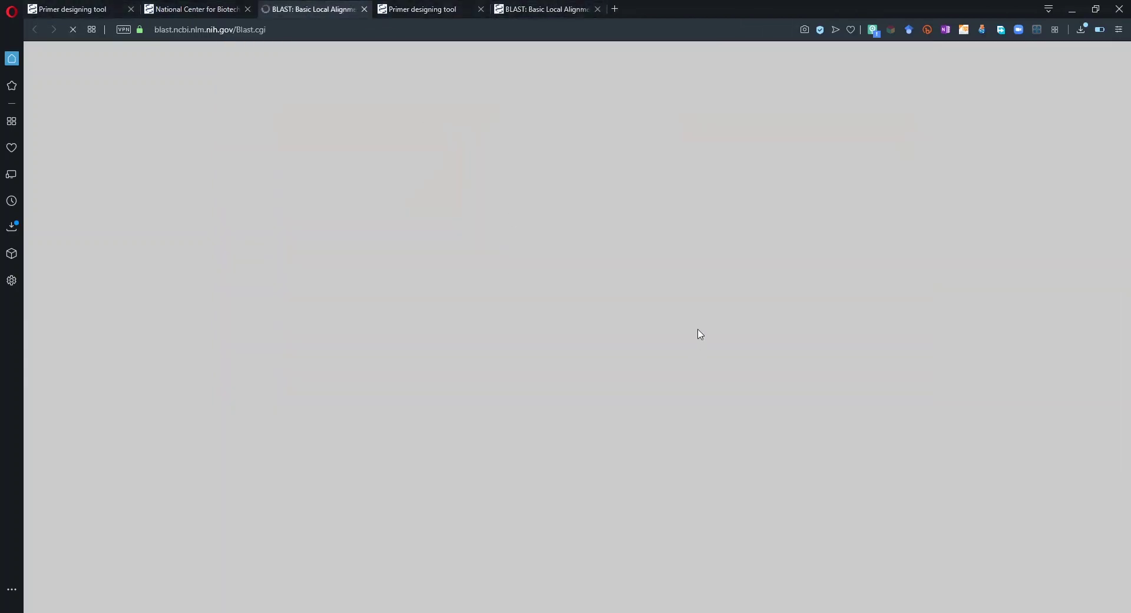
left_click(598, 10)
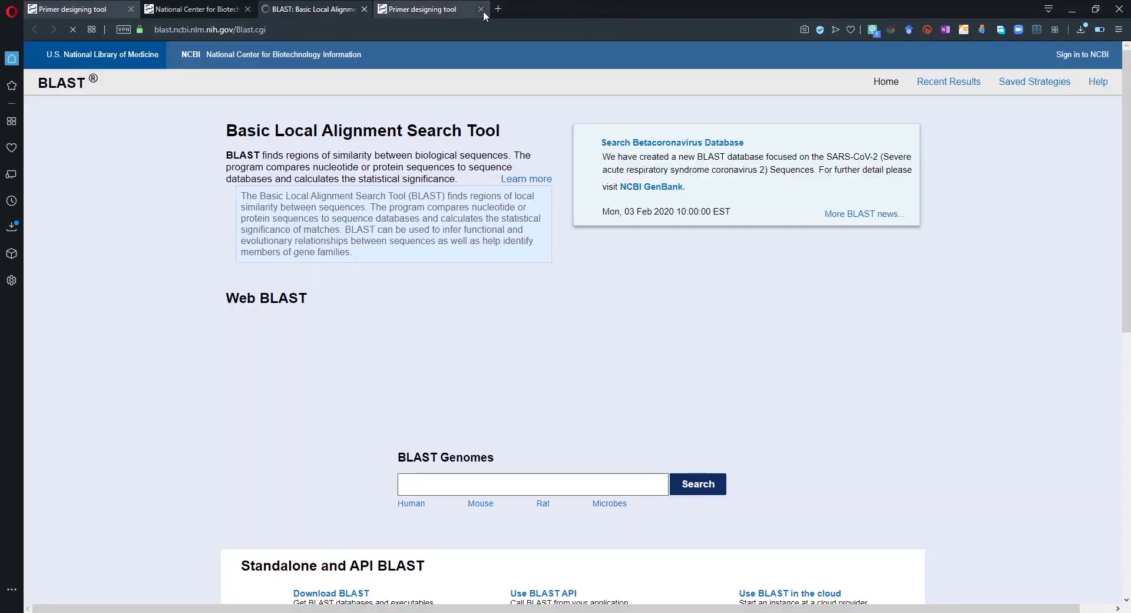
left_click(481, 8)
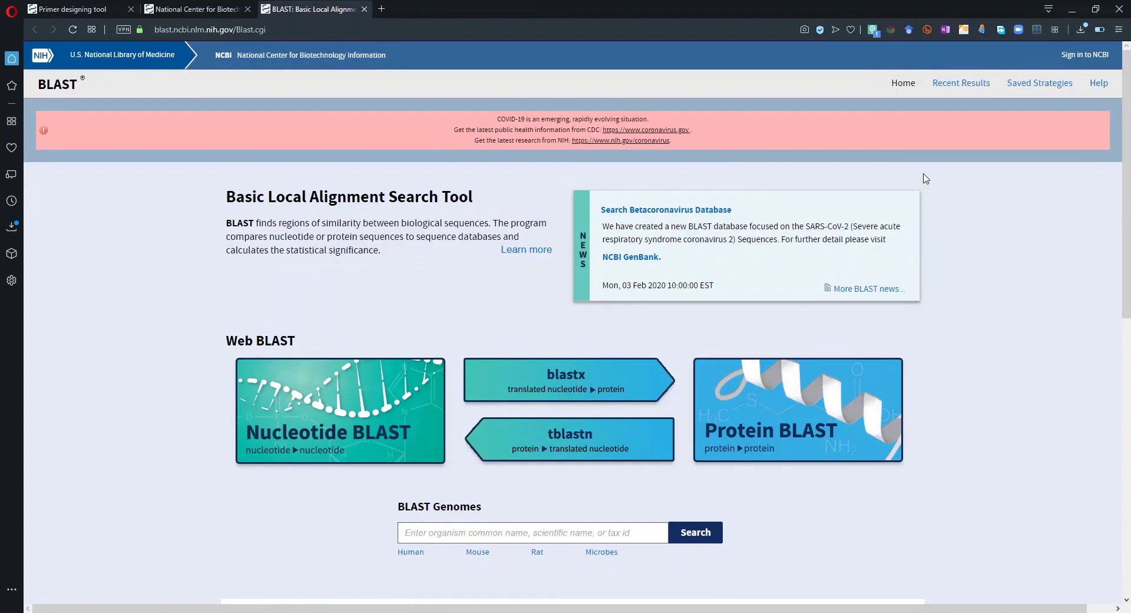
Open Primer-BLAST from the specialized searches on the BLAST page
scroll(926, 179, "down", 4)
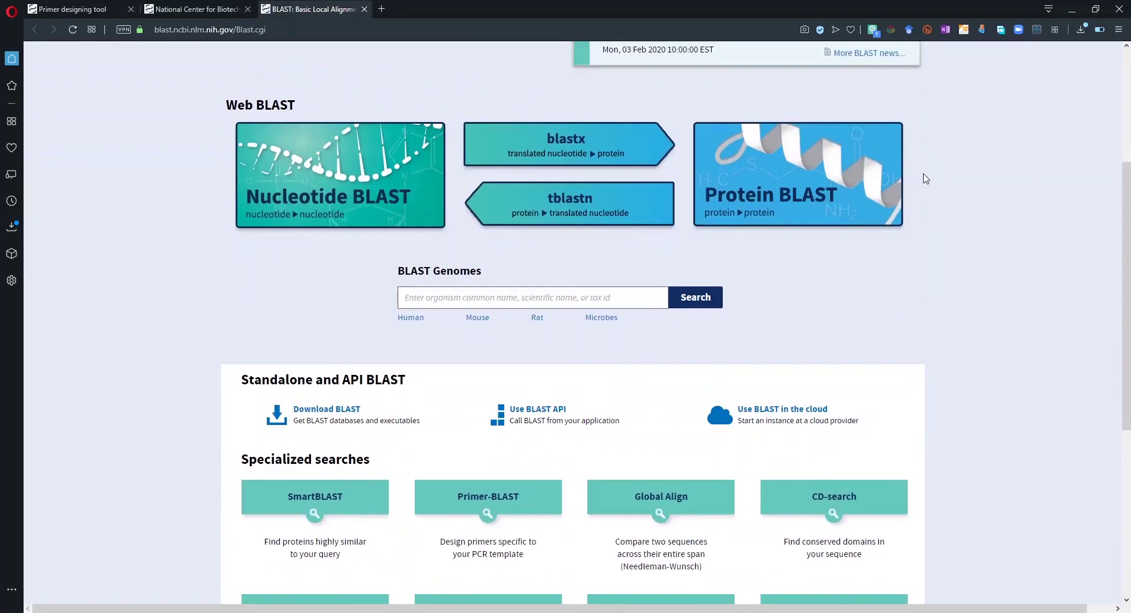
scroll(926, 178, "down", 4)
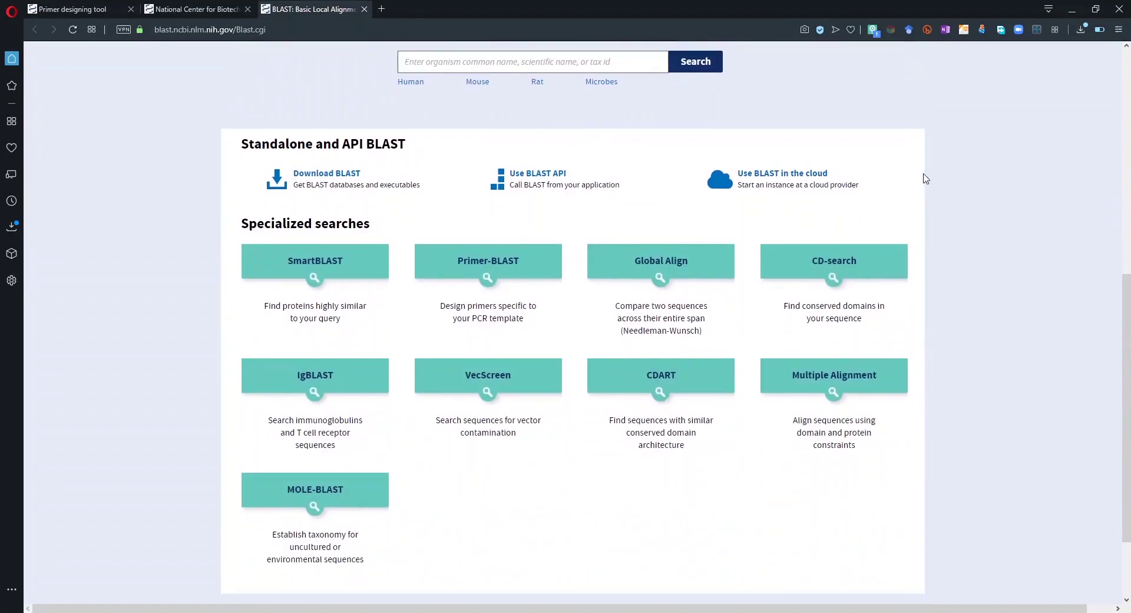
left_click(495, 273)
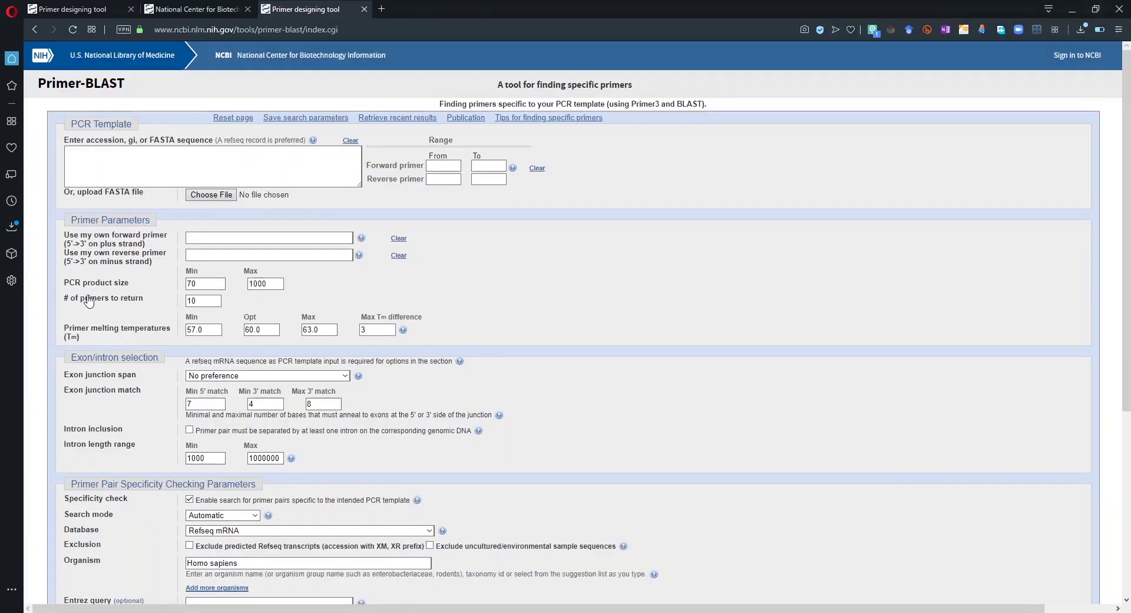
Look over the Primer-BLAST form and close the duplicate tab, keeping the one opened through BLAST
left_click(99, 263)
scroll(98, 265, "down", 5)
scroll(98, 265, "up", 5)
left_click(100, 10)
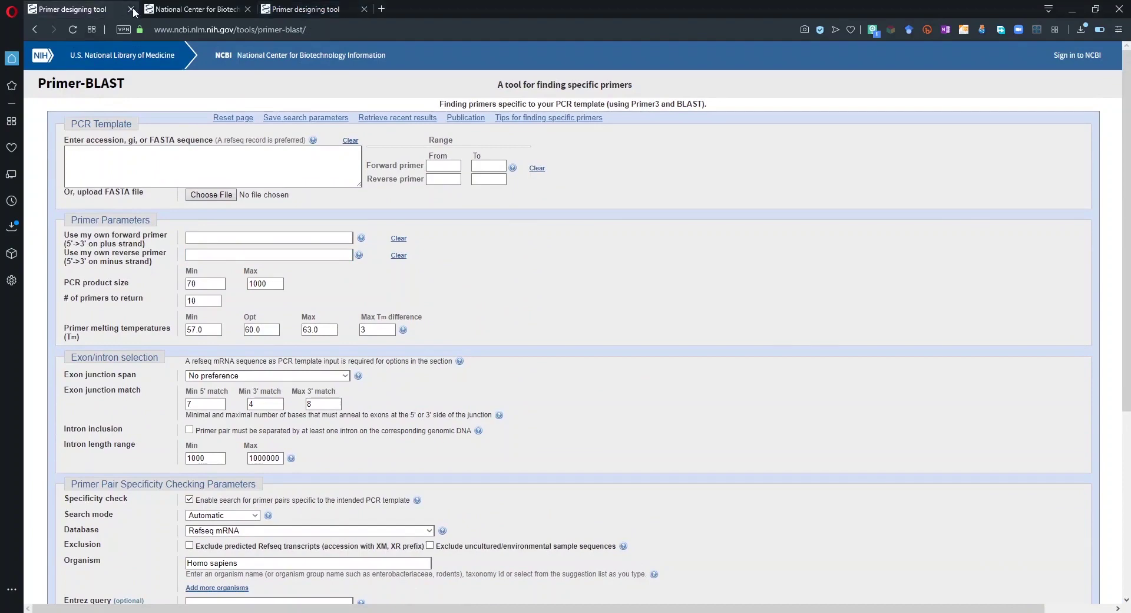
left_click(131, 9)
left_click(178, 9)
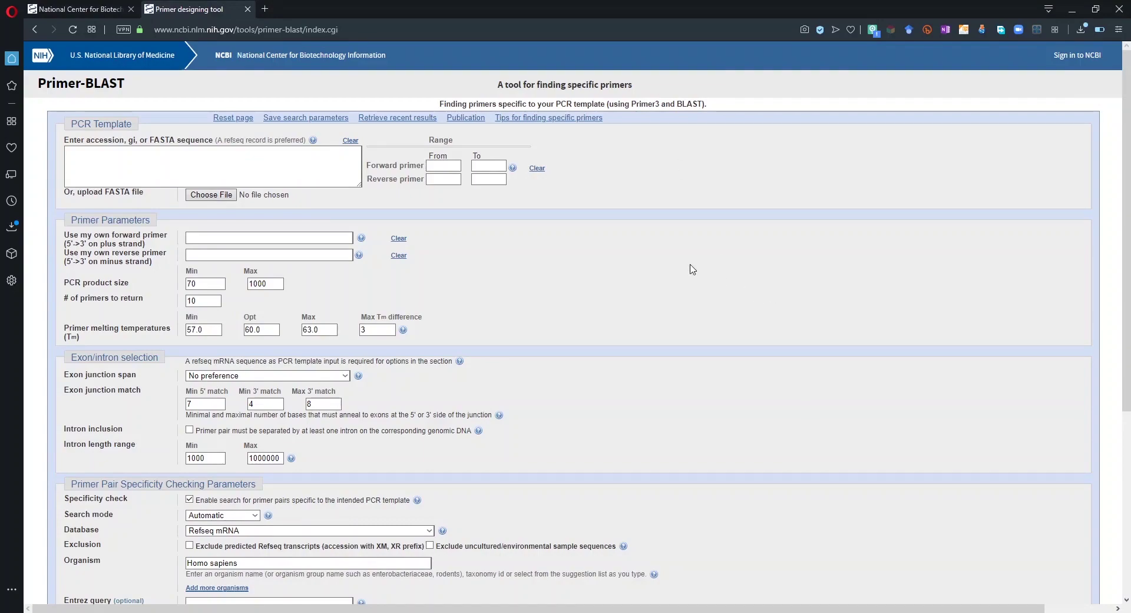
Examine the Primer-BLAST form and the accession, gi and FASTA input options of the PCR template field
scroll(693, 270, "down", 5)
scroll(693, 269, "up", 5)
left_click(112, 160)
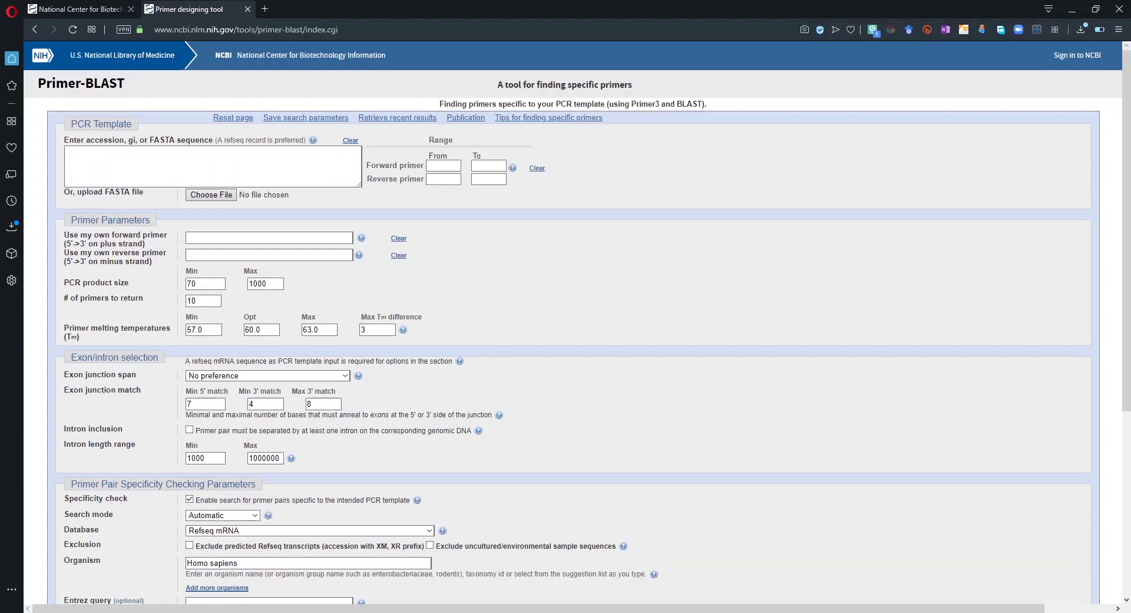
left_click(203, 167)
left_click(180, 169)
double_click(132, 141)
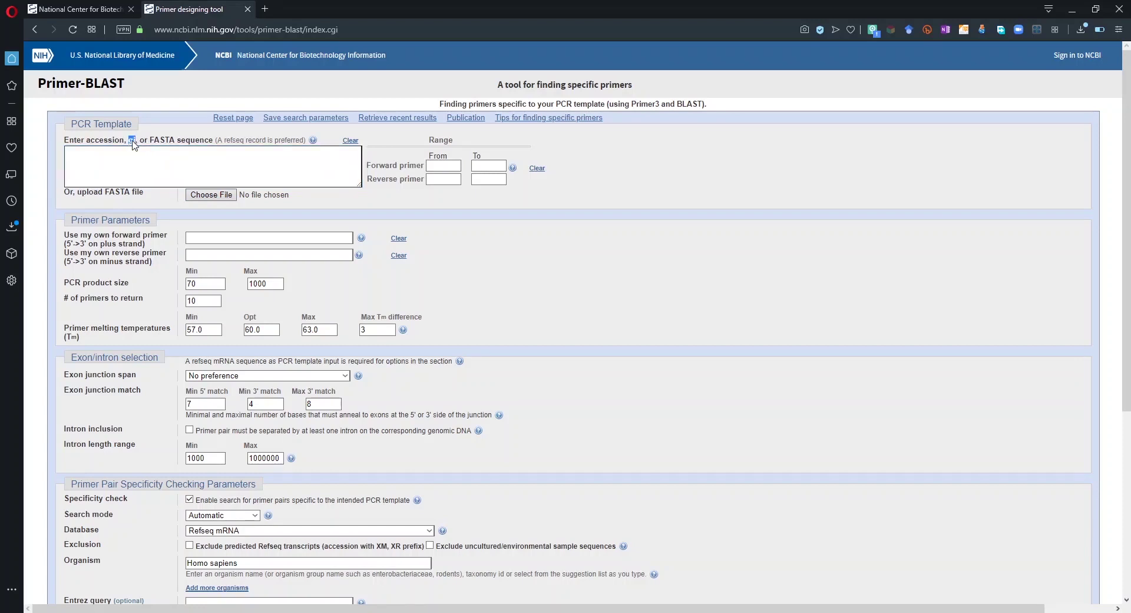
left_click(133, 144)
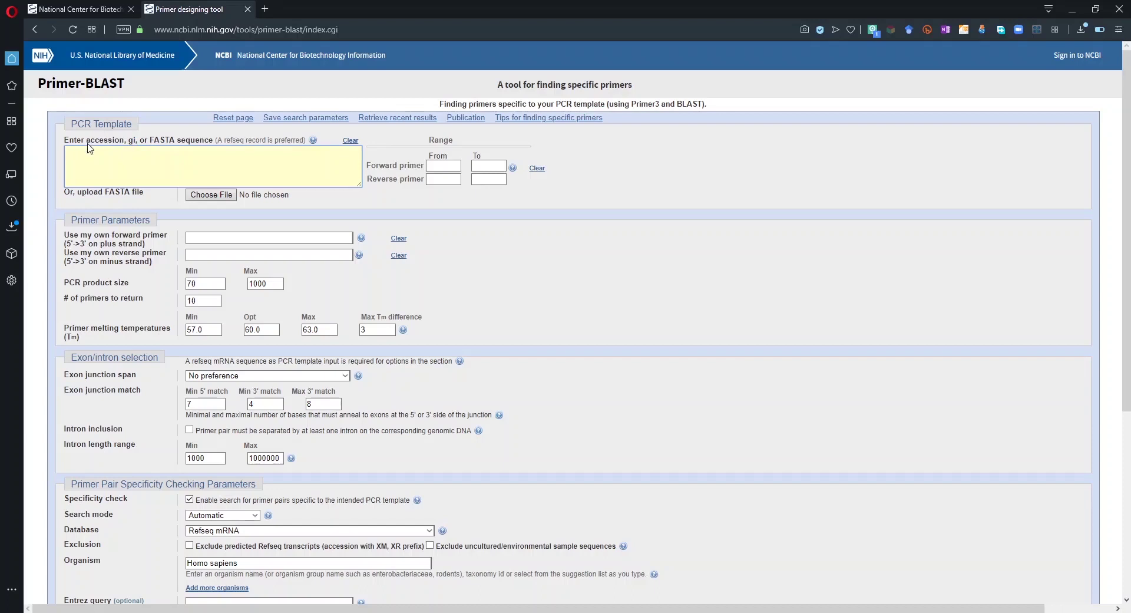
double_click(104, 141)
left_click(114, 160)
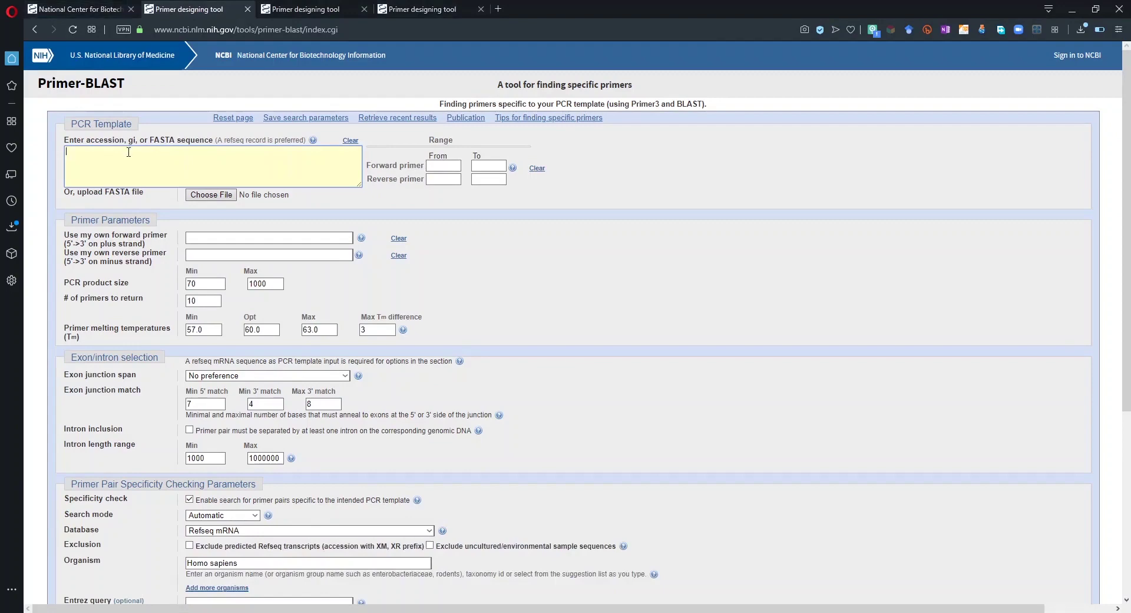
Search all NCBI databases for "human gene for alpha 1 globin" and open the Nucleotide results
left_click(71, 7)
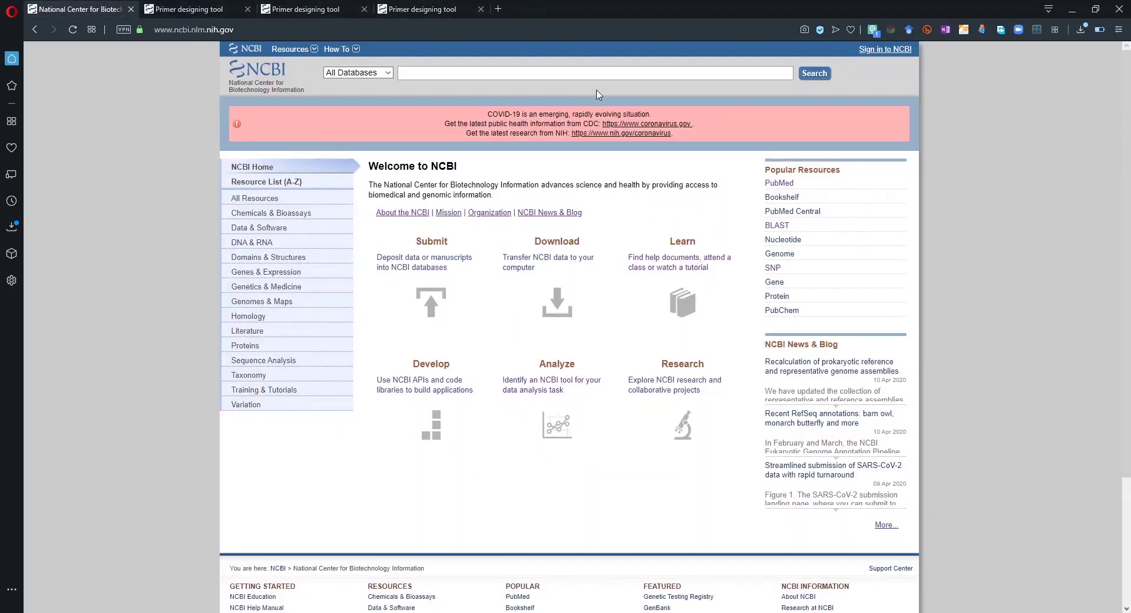
type("human gene for alpha 1 globin")
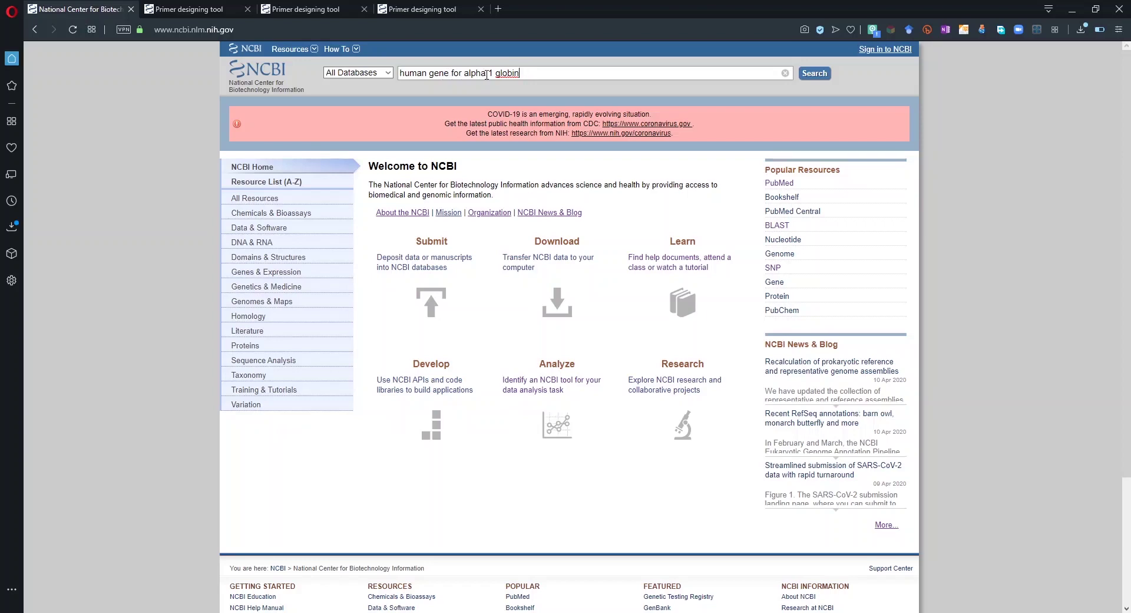
left_click(804, 75)
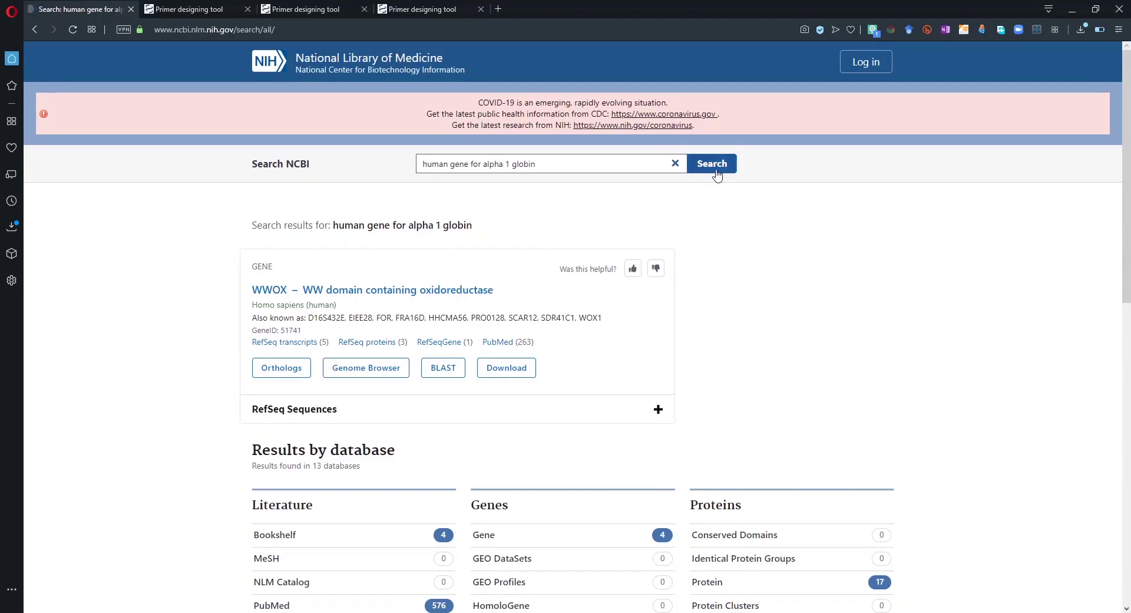
scroll(211, 171, "down", 7)
scroll(212, 169, "down", 2)
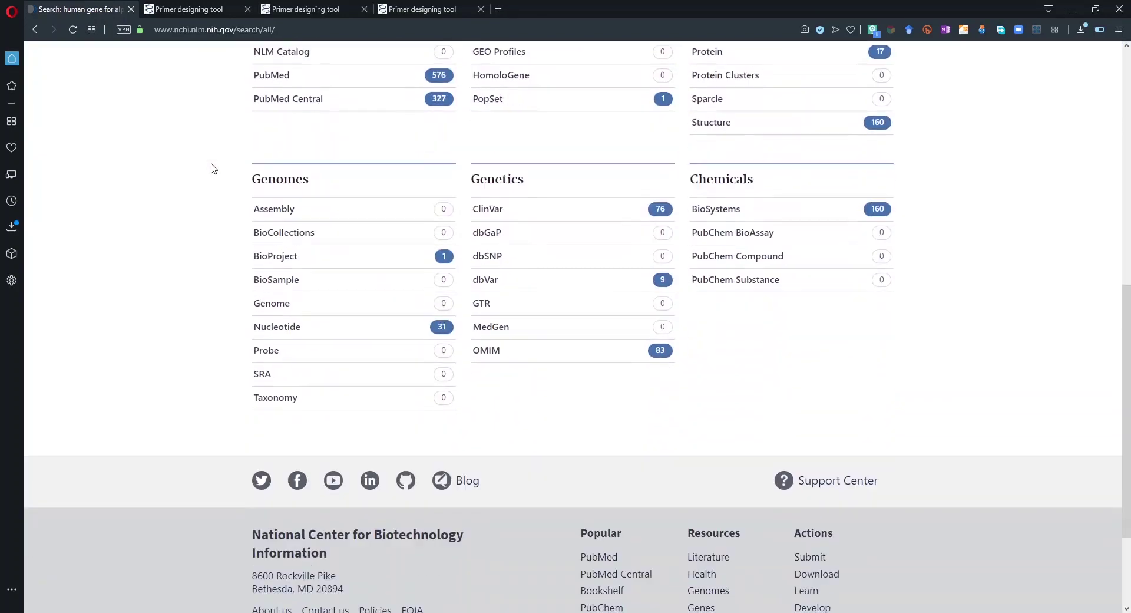
left_click(274, 331)
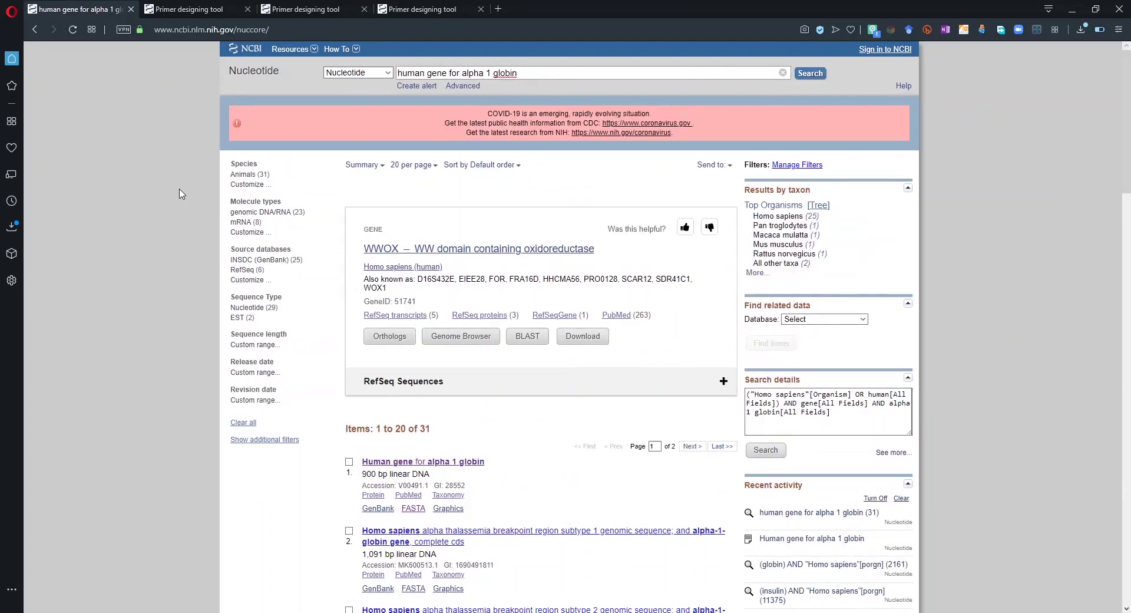
Copy GI 28552 of the 900 bp "Human gene for alpha 1 globin" record into the first Primer-BLAST tab's template field
scroll(182, 197, "down", 10)
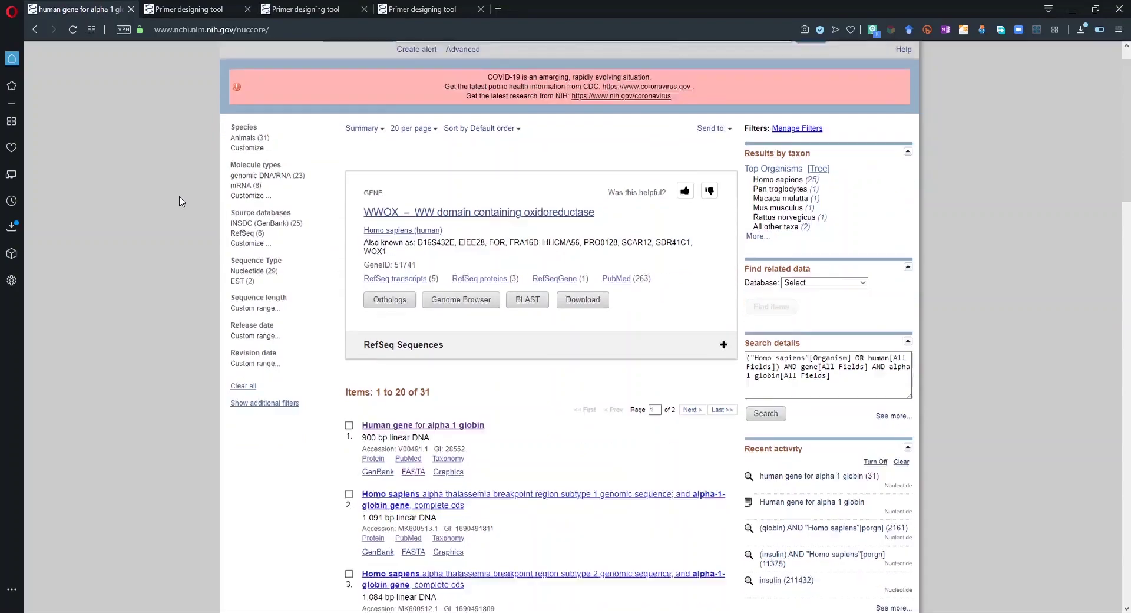
scroll(181, 202, "down", 4)
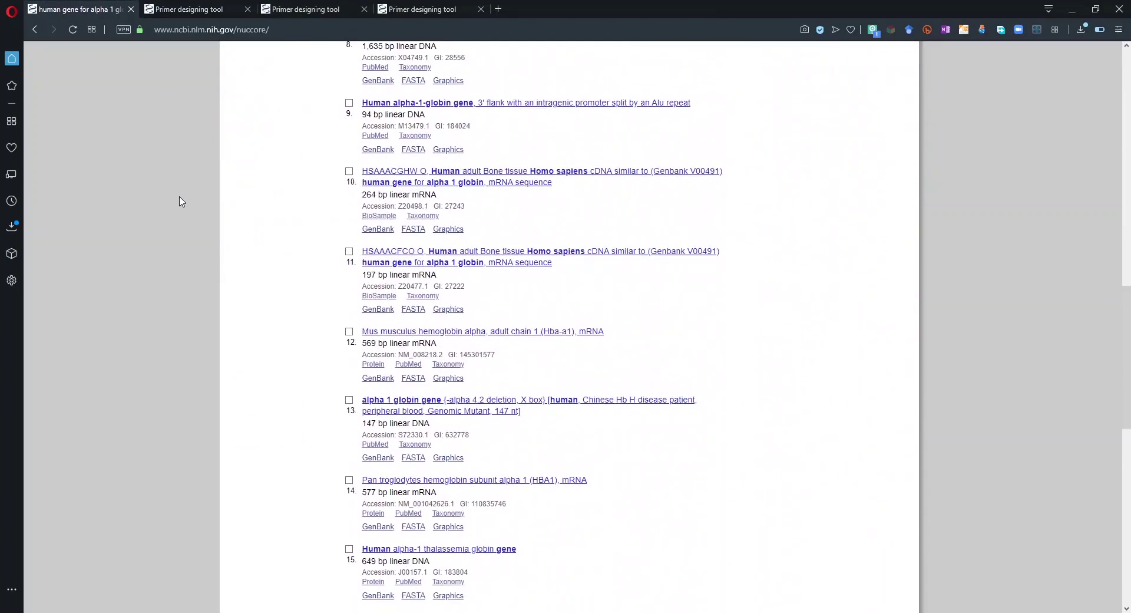
scroll(181, 202, "up", 12)
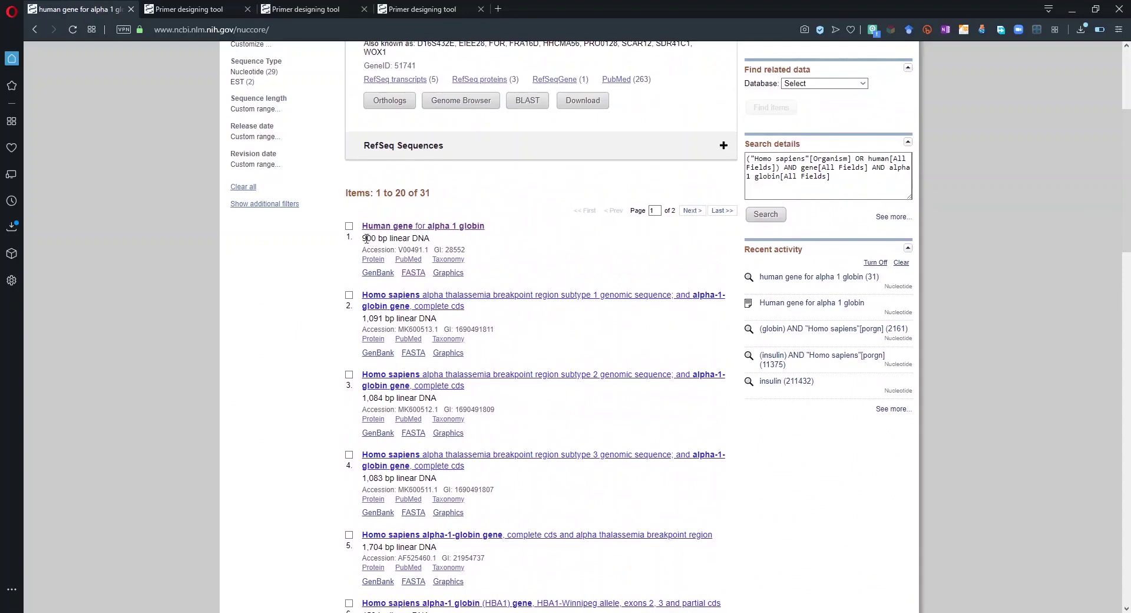
left_click_drag(362, 238, 377, 239)
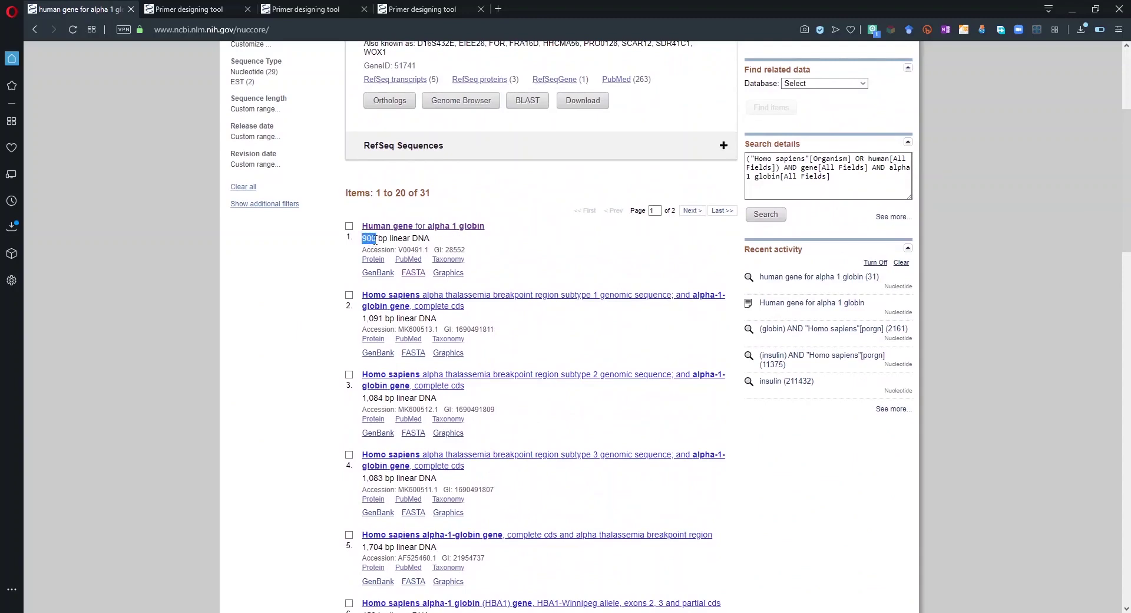
left_click(416, 239)
double_click(446, 246)
left_click(184, 9)
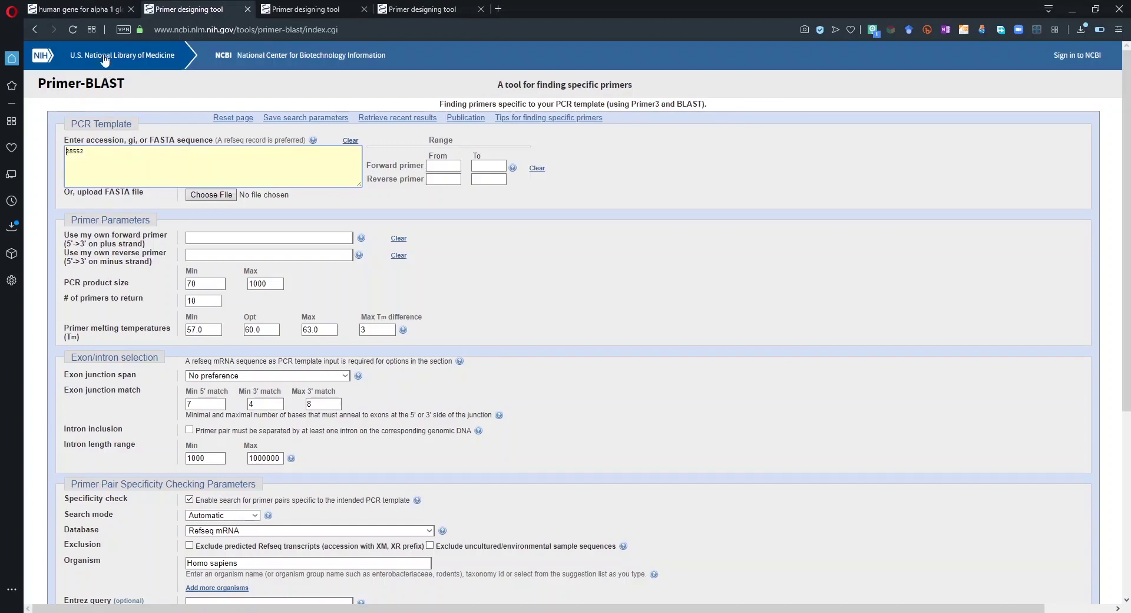
Copy accession V00491.1 of the same alpha 1 globin record into the second Primer-BLAST tab's template field
left_click(88, 9)
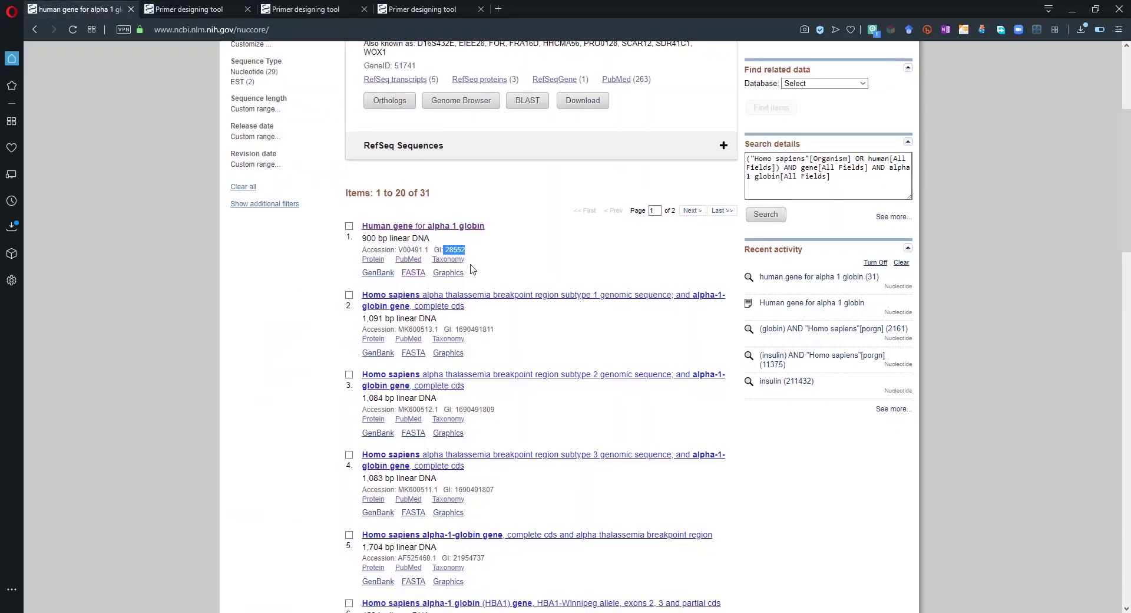
left_click_drag(400, 250, 431, 250)
key("ctrl+c")
left_click(327, 9)
left_click(265, 158)
key("ctrl+v")
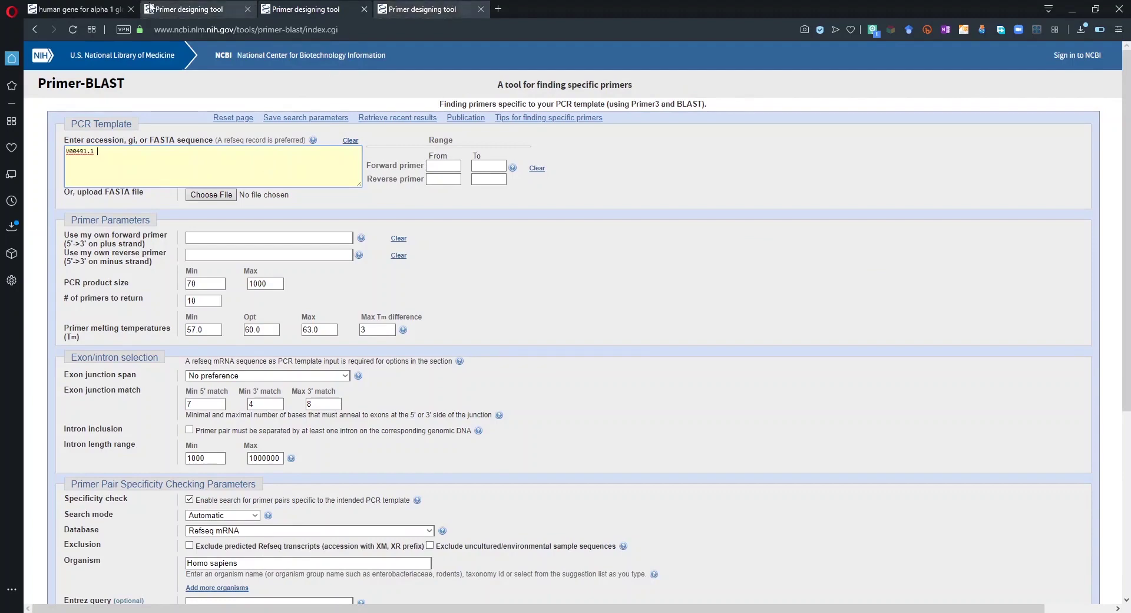
Copy the full FASTA sequence of the V00491.1 alpha 1 globin record into the third Primer-BLAST tab's template field
left_click(99, 10)
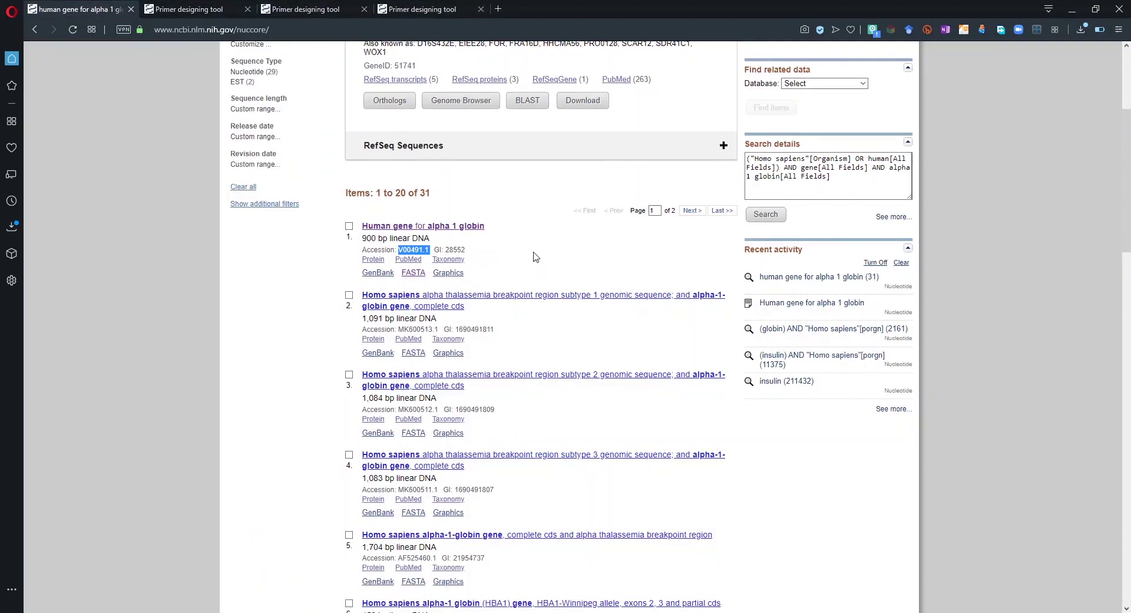
left_click(419, 274)
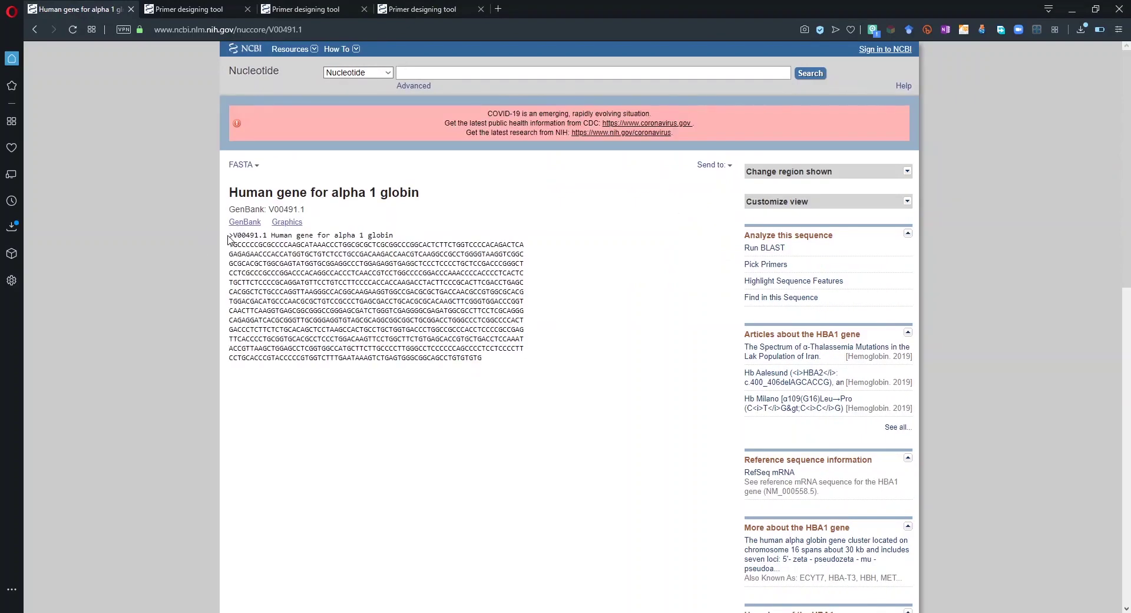
left_click_drag(229, 235, 490, 361)
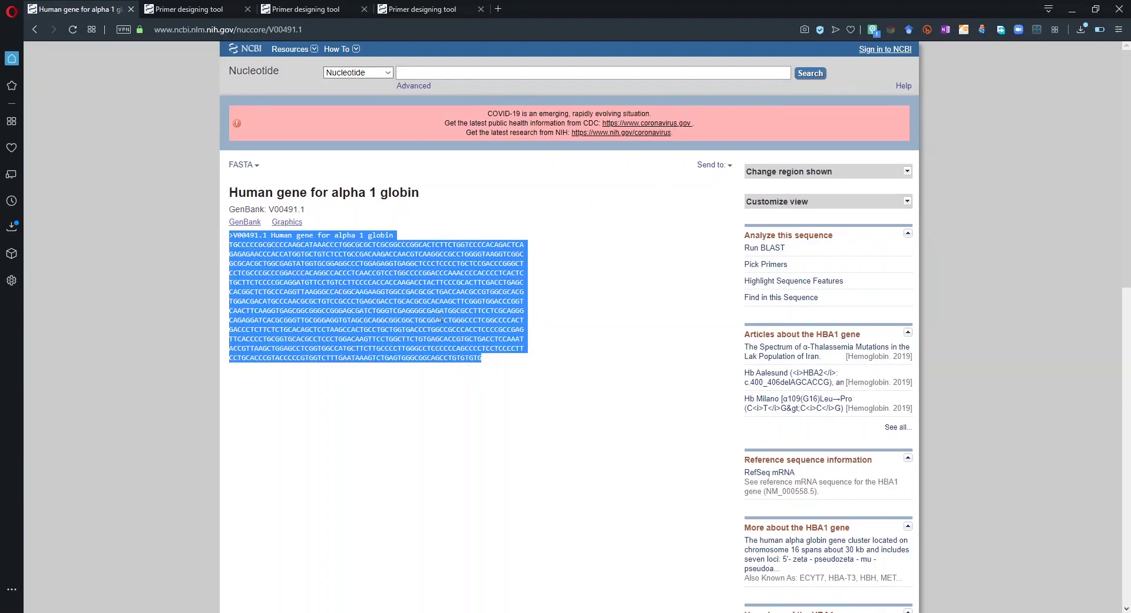
left_click(412, 9)
left_click(252, 161)
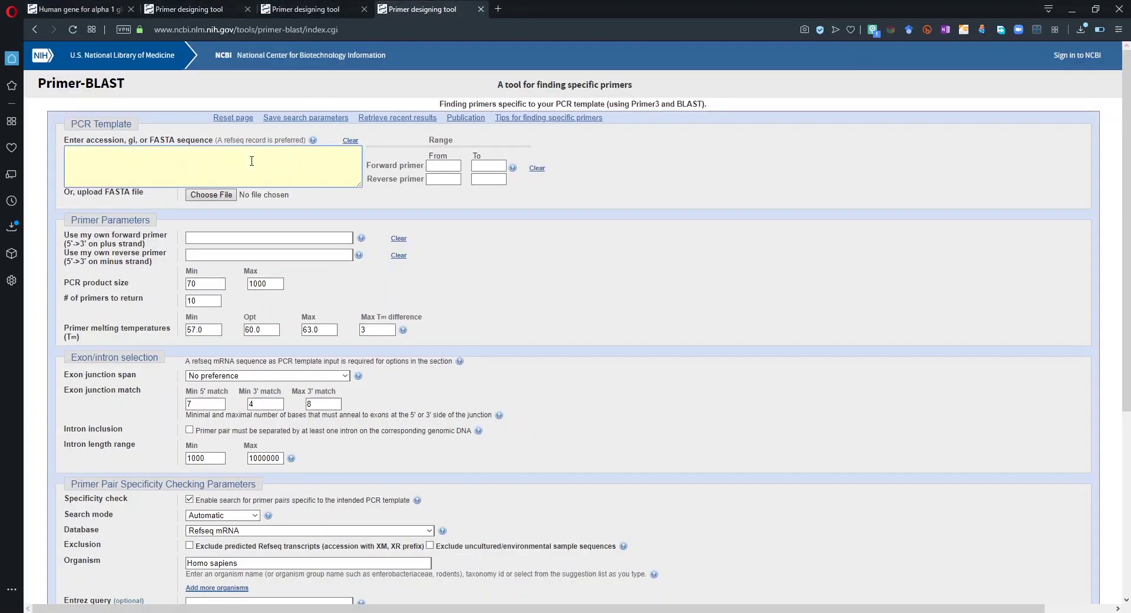
key("ctrl+v")
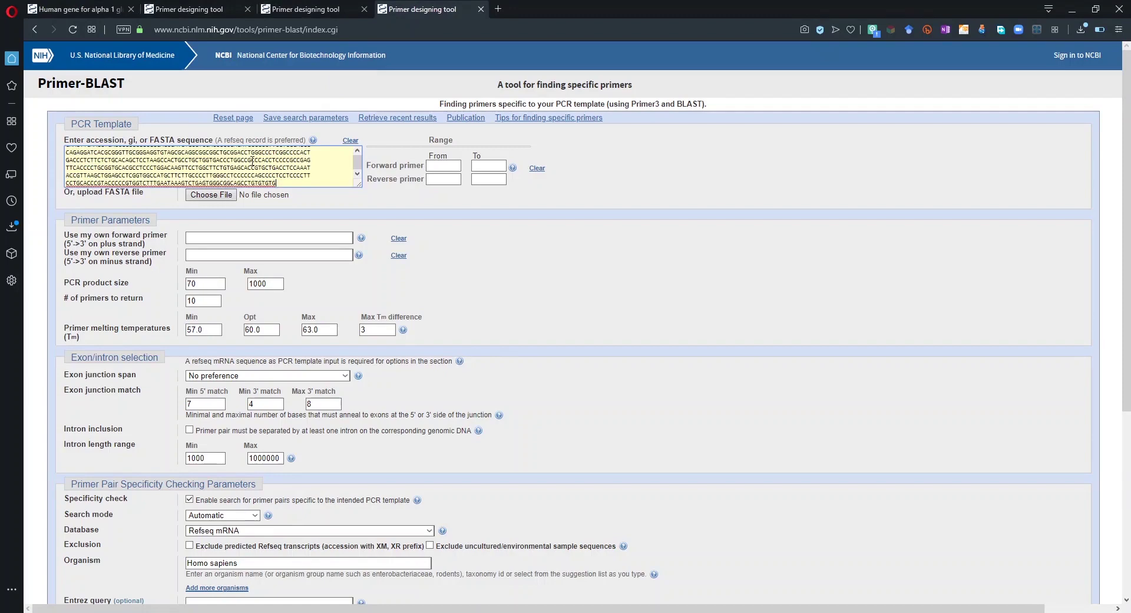
left_click(305, 7)
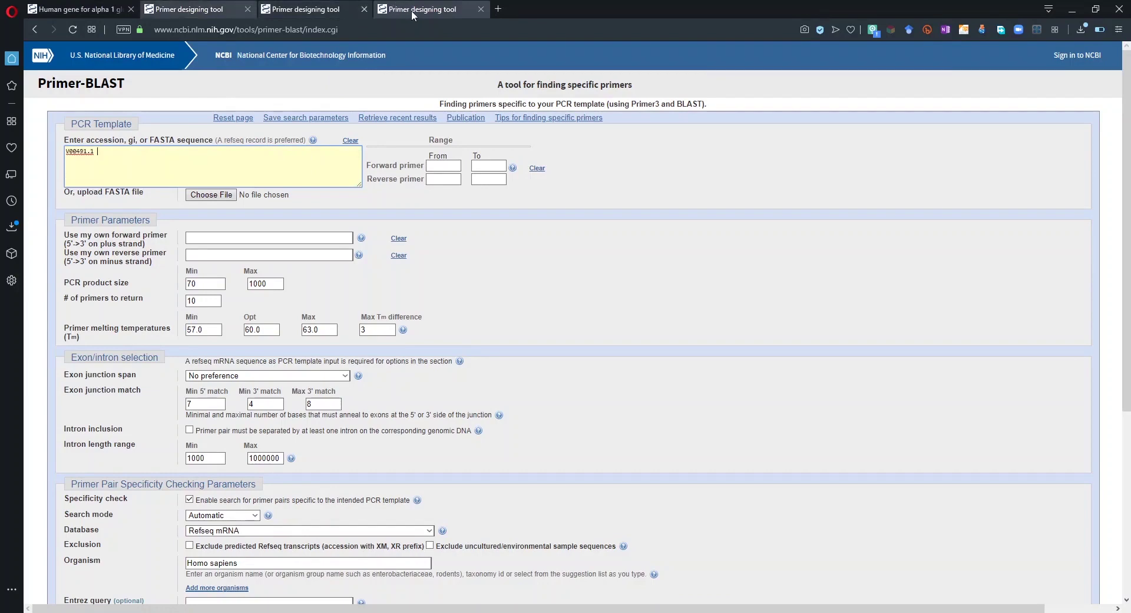
key("ctrl+a")
key("ctrl+v")
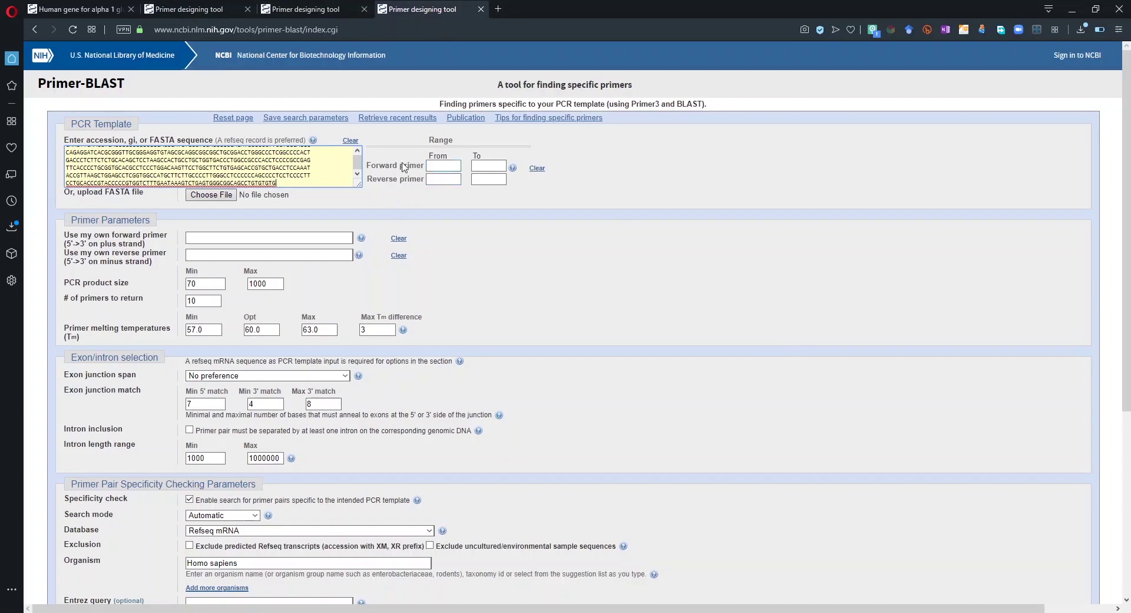
Check the forward and reverse primer range fields against the alpha 1 globin record's length in the Nucleotide results
left_click(433, 165)
left_click(441, 177)
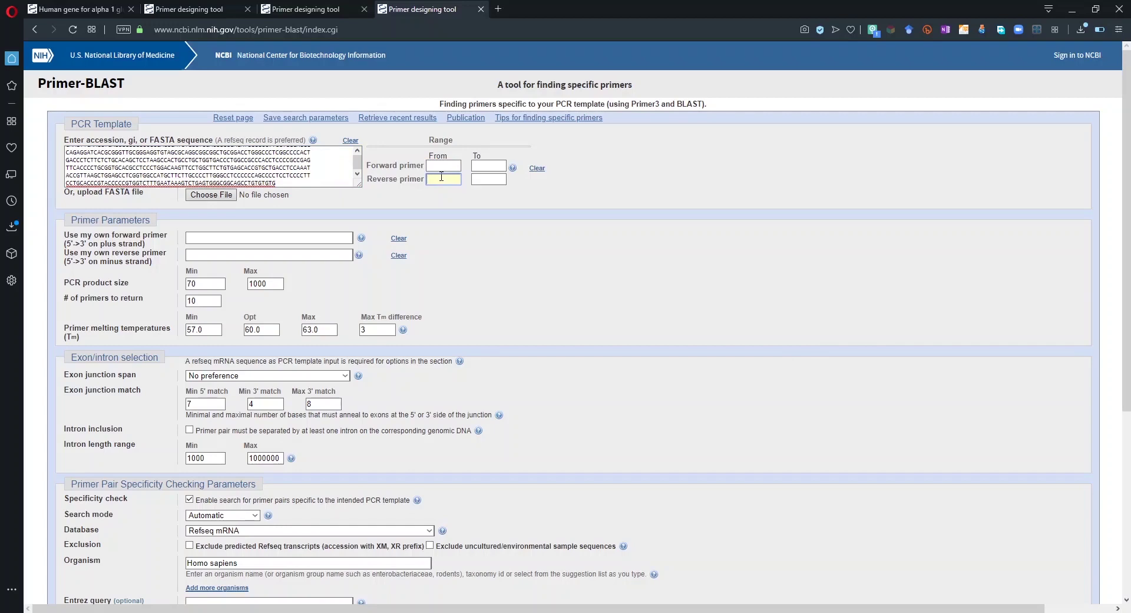
left_click(55, 11)
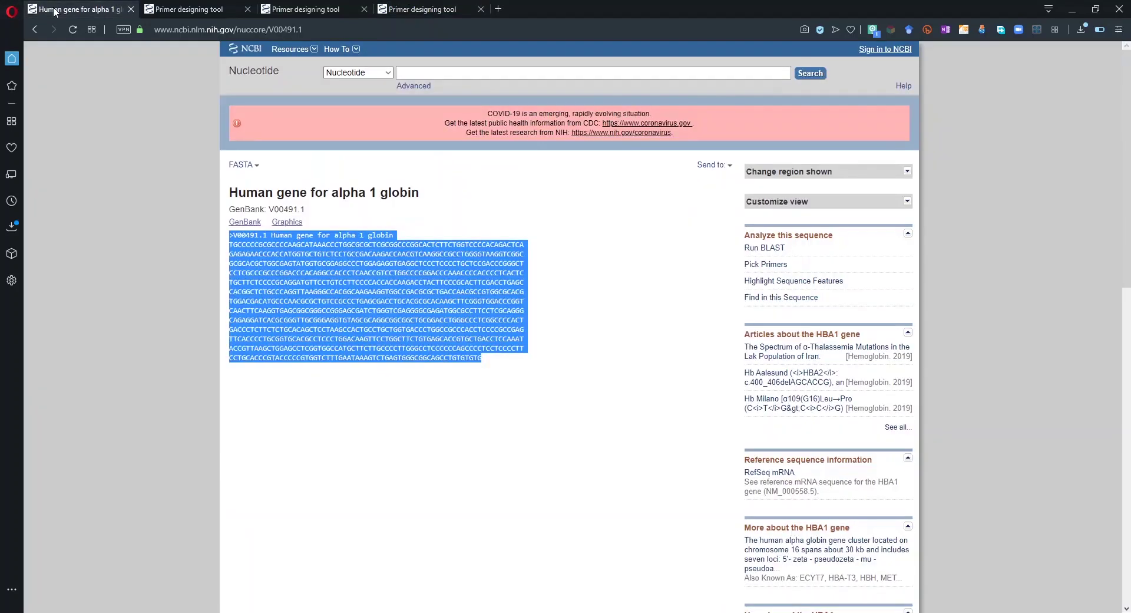
left_click(339, 275)
key("alt+Left")
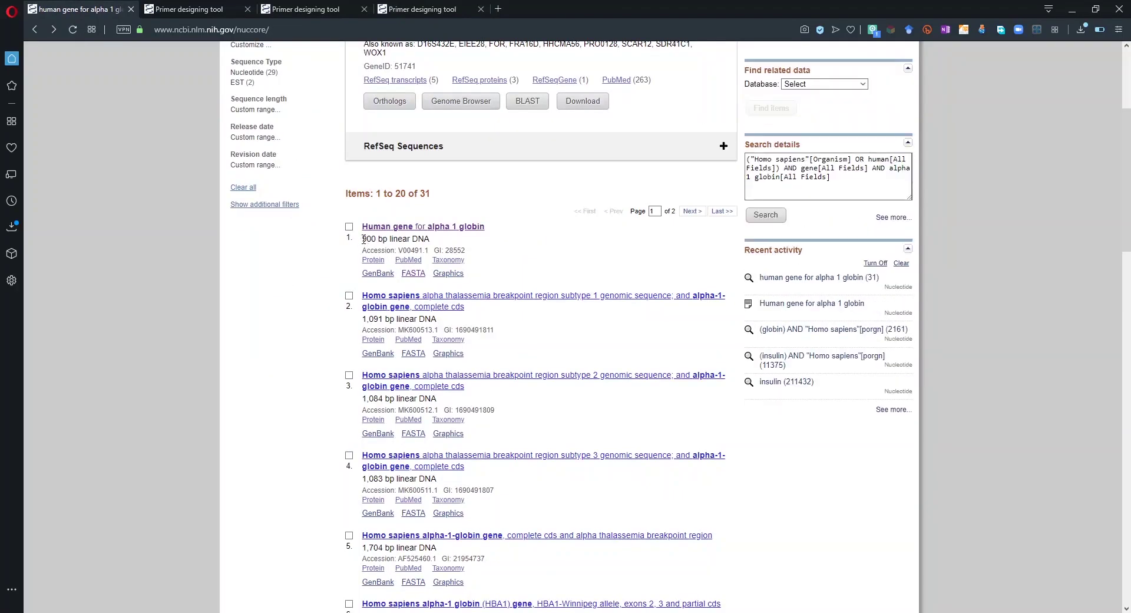
left_click_drag(362, 239, 377, 238)
Try a primer range with the forward primer from 150 and the reverse primer to 500 in the FASTA form
left_click(454, 8)
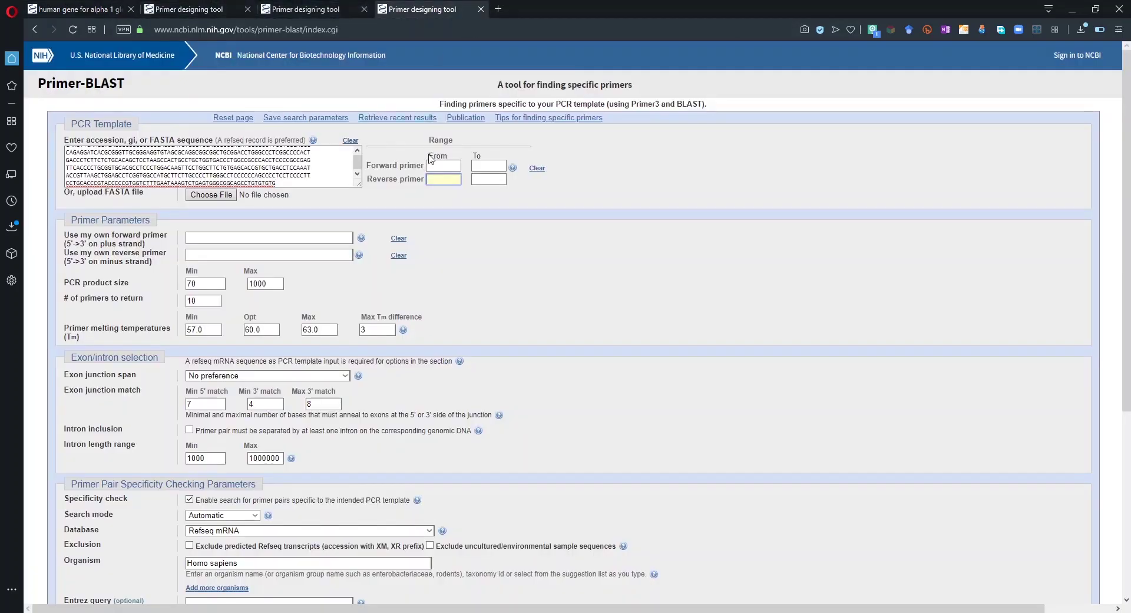
left_click(435, 165)
type("150")
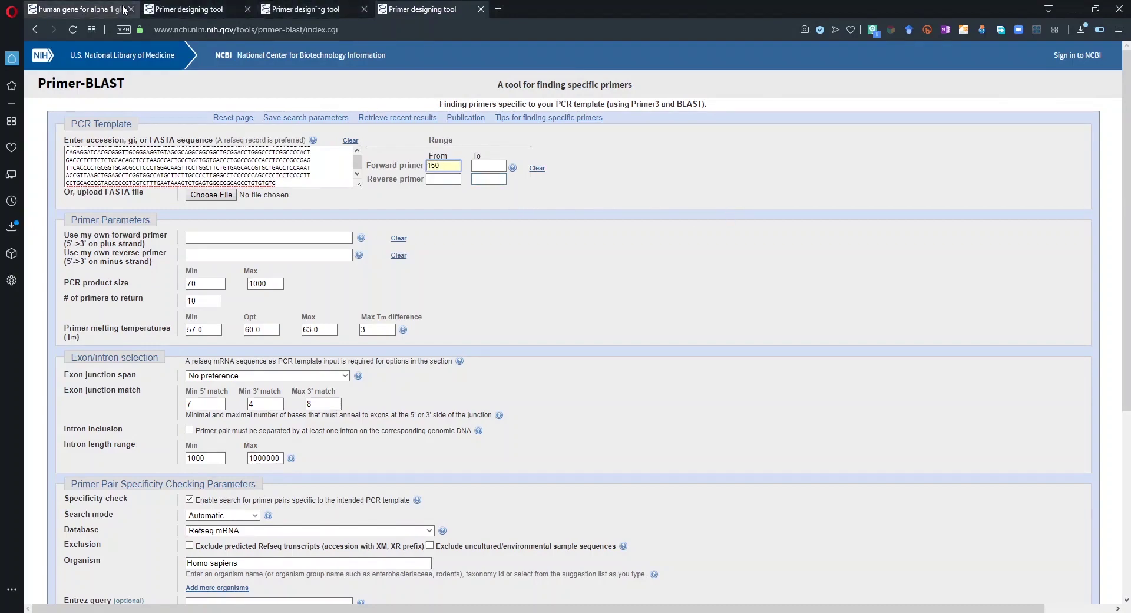
left_click(124, 9)
double_click(370, 241)
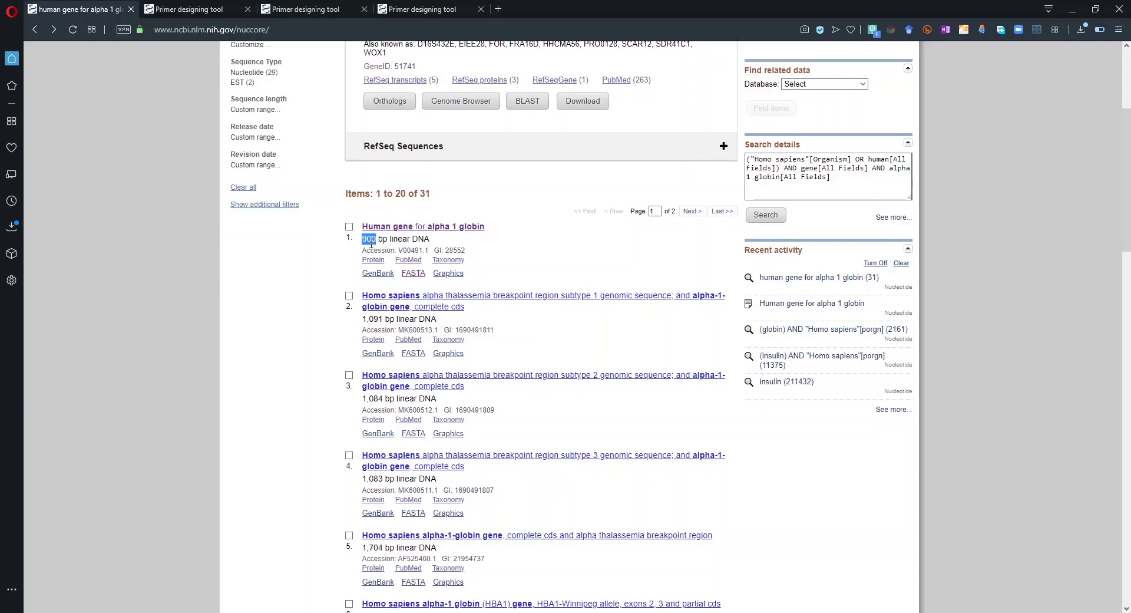
left_click(422, 16)
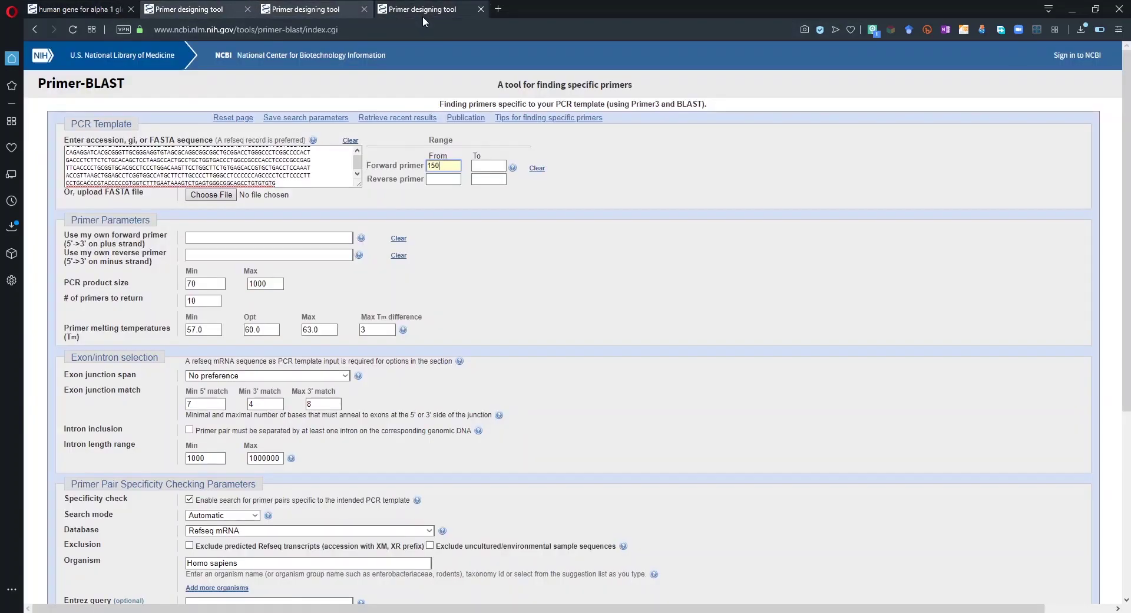
left_click(483, 177)
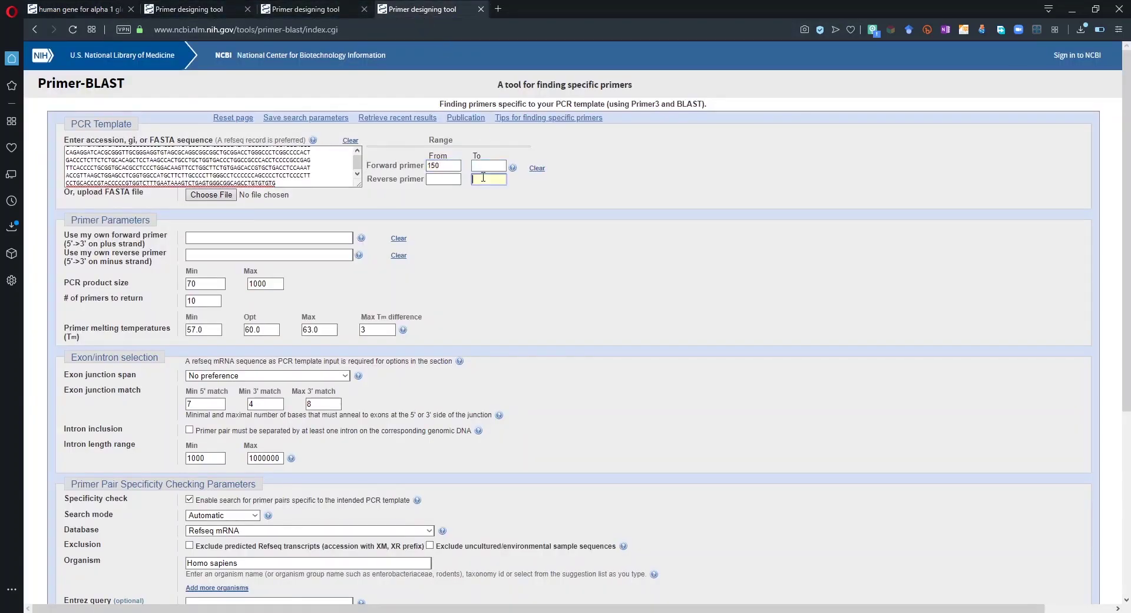
type("500")
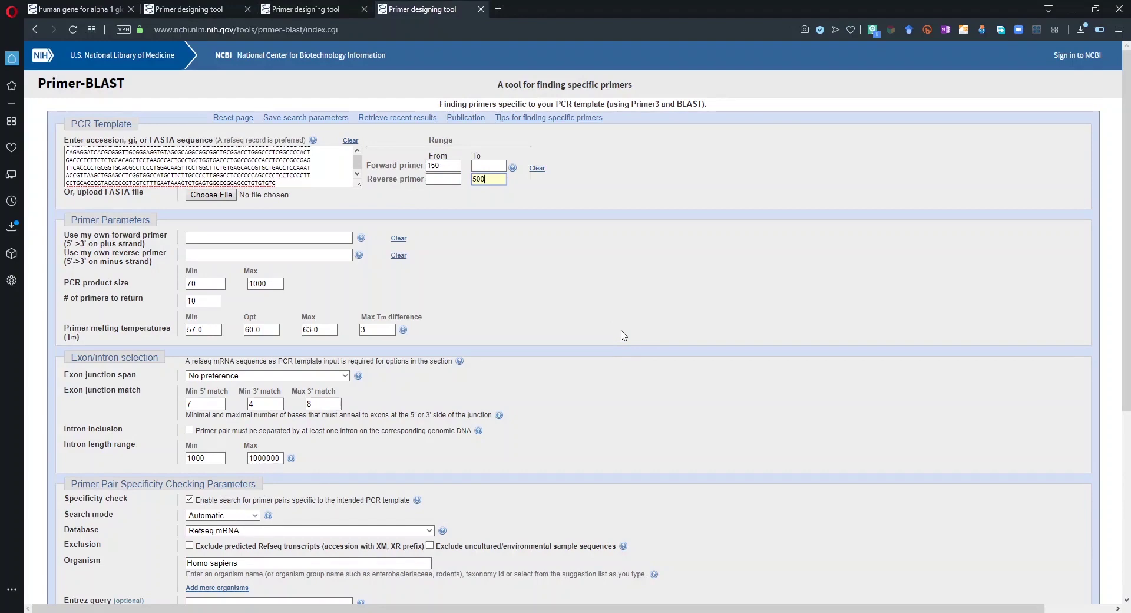
Clear the forward primer's From value and the reverse primer's To value
key("BackSpace")
key("BackSpace")
key("BackSpace")
left_click(446, 171)
key("BackSpace")
left_click(931, 303)
Examine the primer parameters: own forward and reverse primers, PCR product size, number of primers to return and melting temperatures
scroll(147, 256, "down", 1)
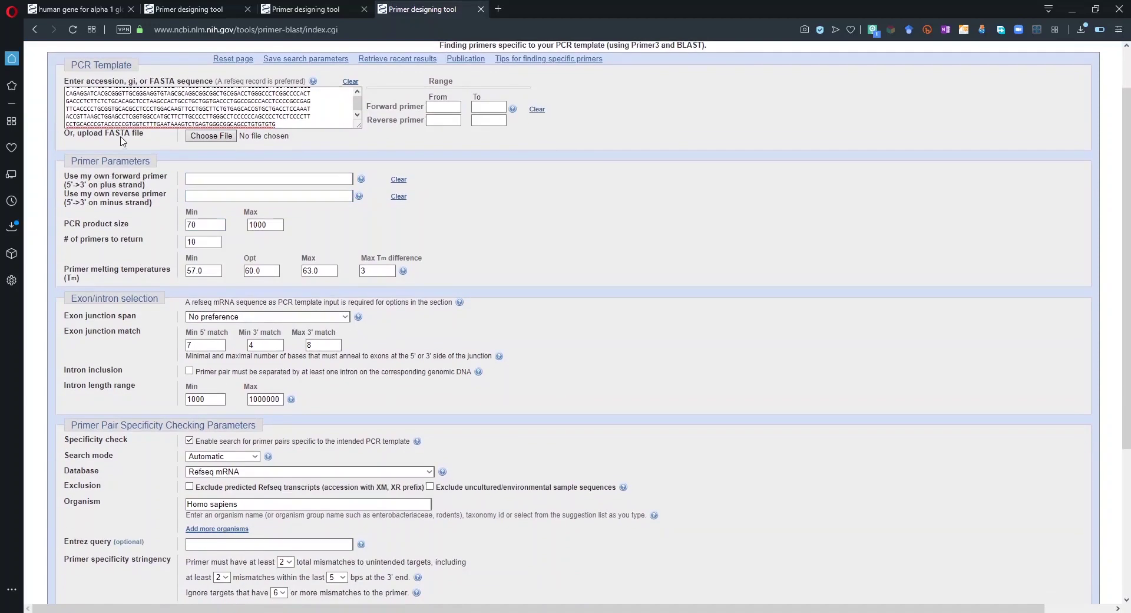
left_click(123, 182)
left_click(195, 179)
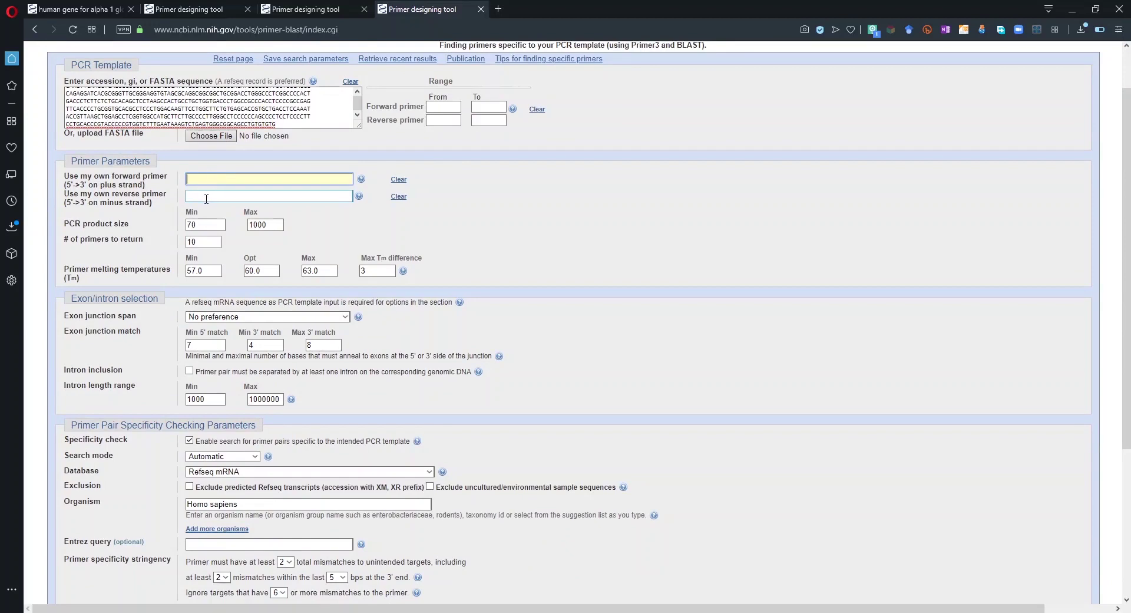
left_click(206, 198)
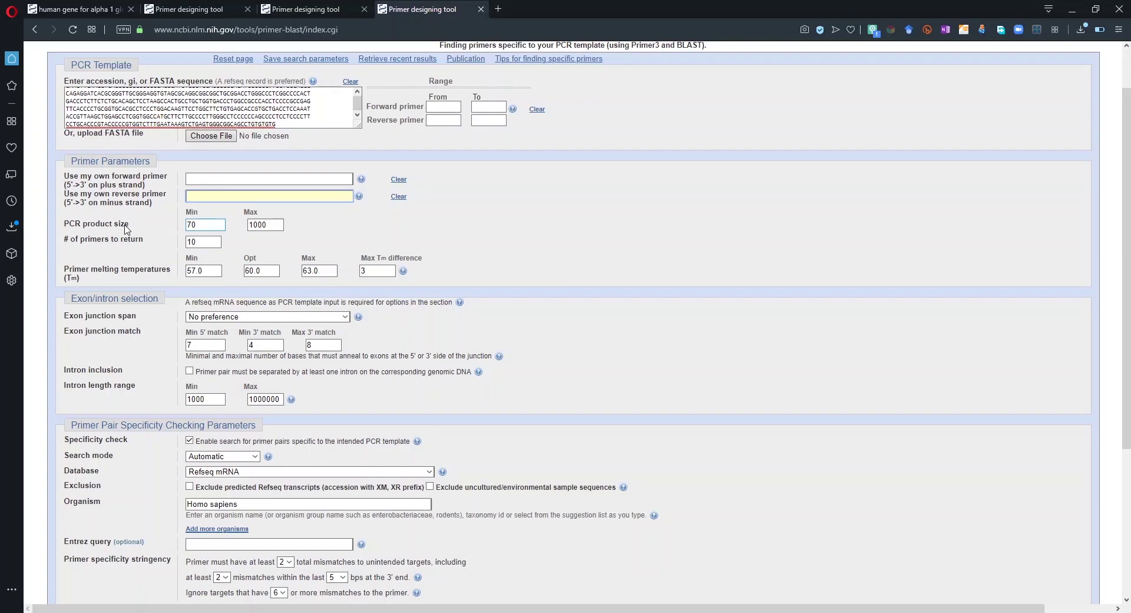
left_click(199, 225)
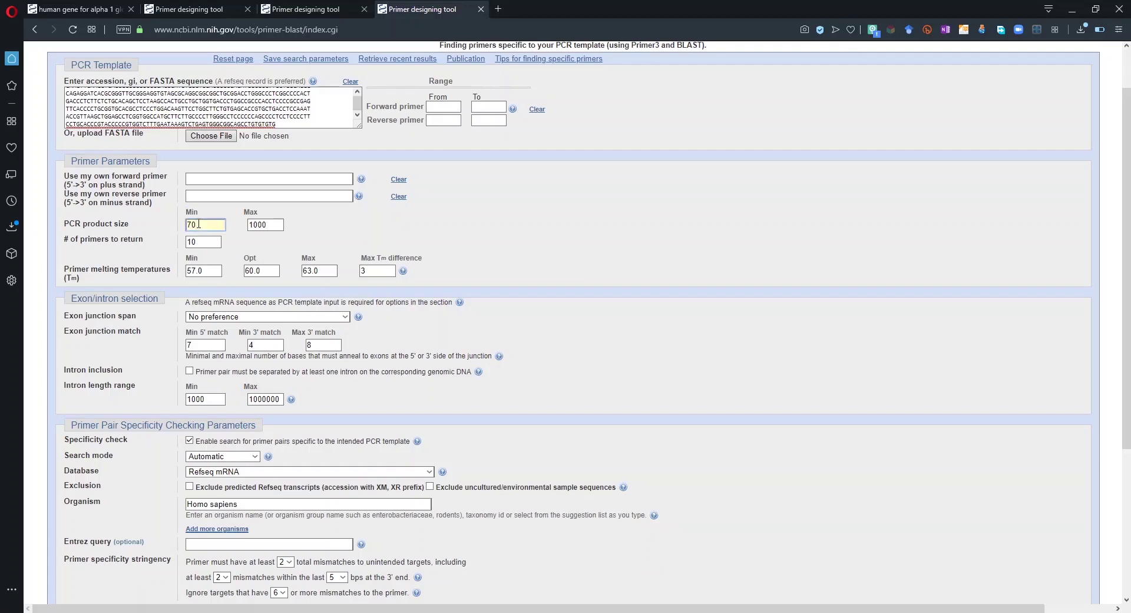
left_click(263, 225)
double_click(270, 224)
double_click(198, 238)
left_click(212, 270)
Examine the primer pair specificity checking parameters, including the search mode, database and organism
scroll(855, 252, "down", 4)
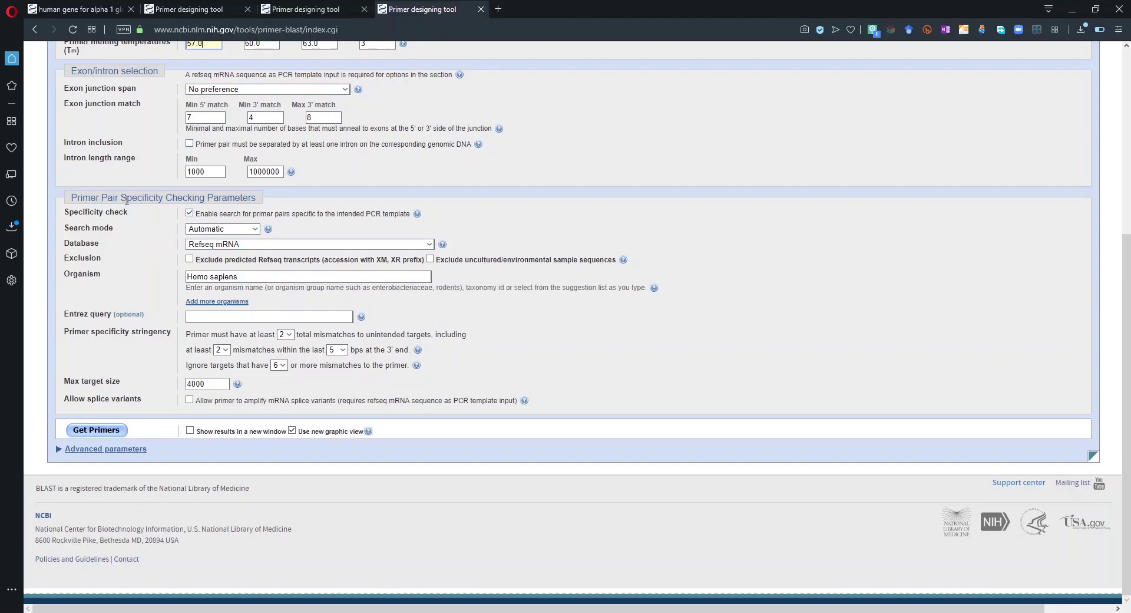
left_click_drag(150, 199, 127, 202)
left_click(106, 233)
left_click(198, 245)
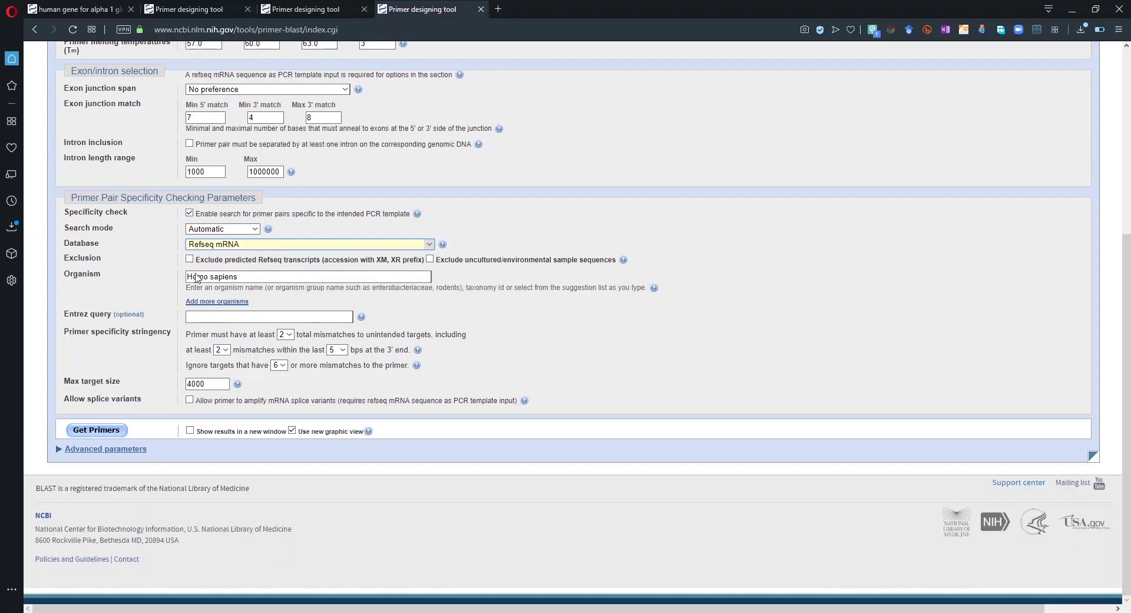
left_click(254, 230)
left_click(241, 277)
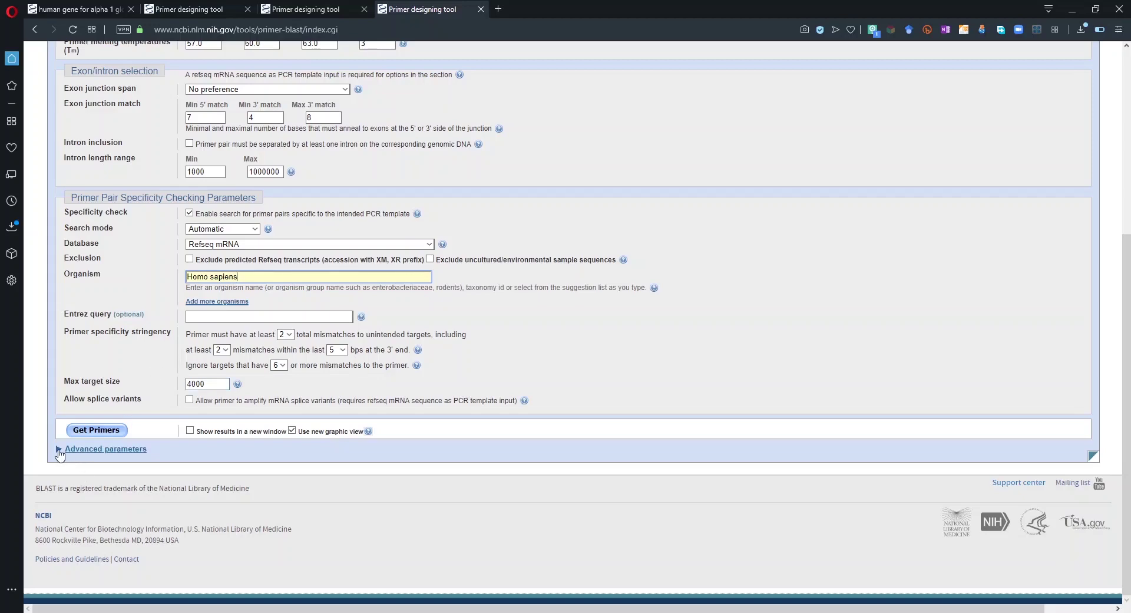
Expand the advanced parameters, review the specificity, primer and internal hybridization oligo settings, and collapse them again
left_click(59, 451)
scroll(428, 433, "down", 5)
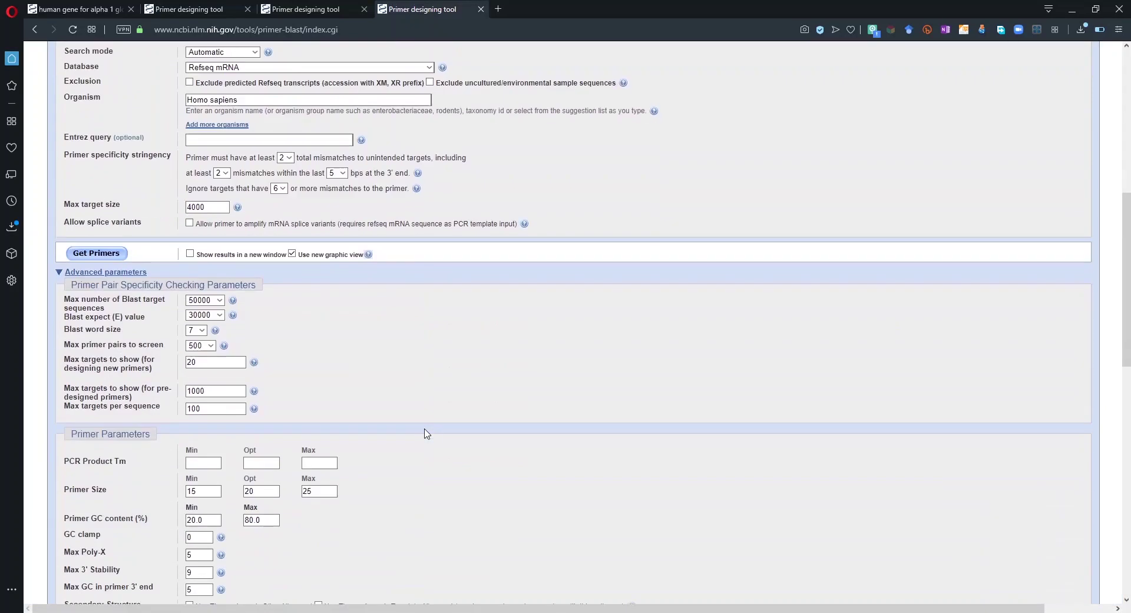
scroll(428, 433, "down", 1)
scroll(426, 429, "down", 3)
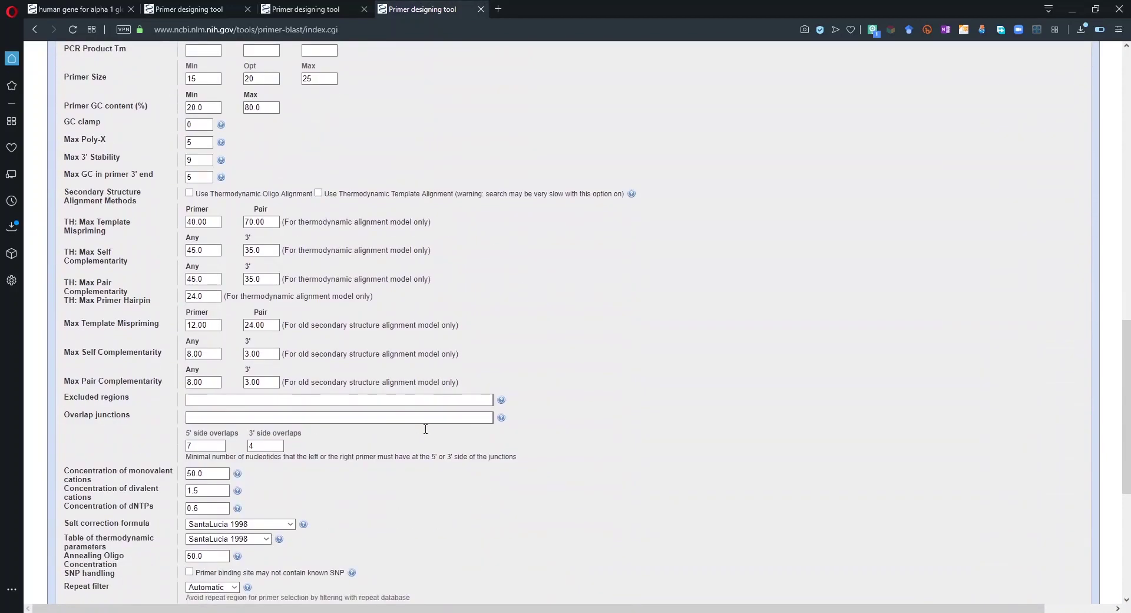
scroll(426, 429, "down", 5)
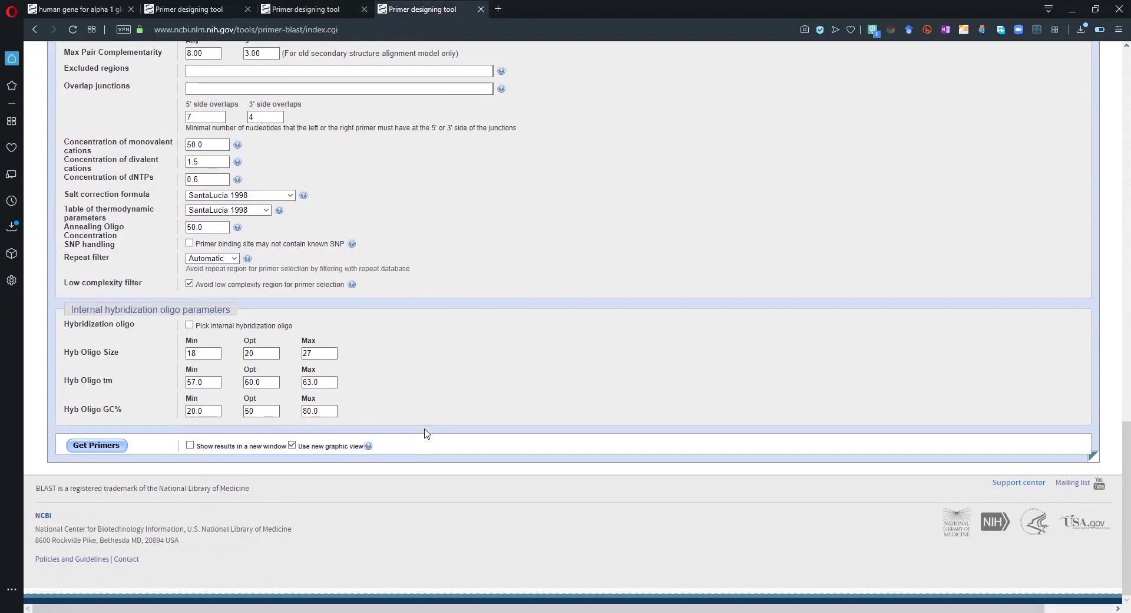
scroll(427, 433, "up", 3)
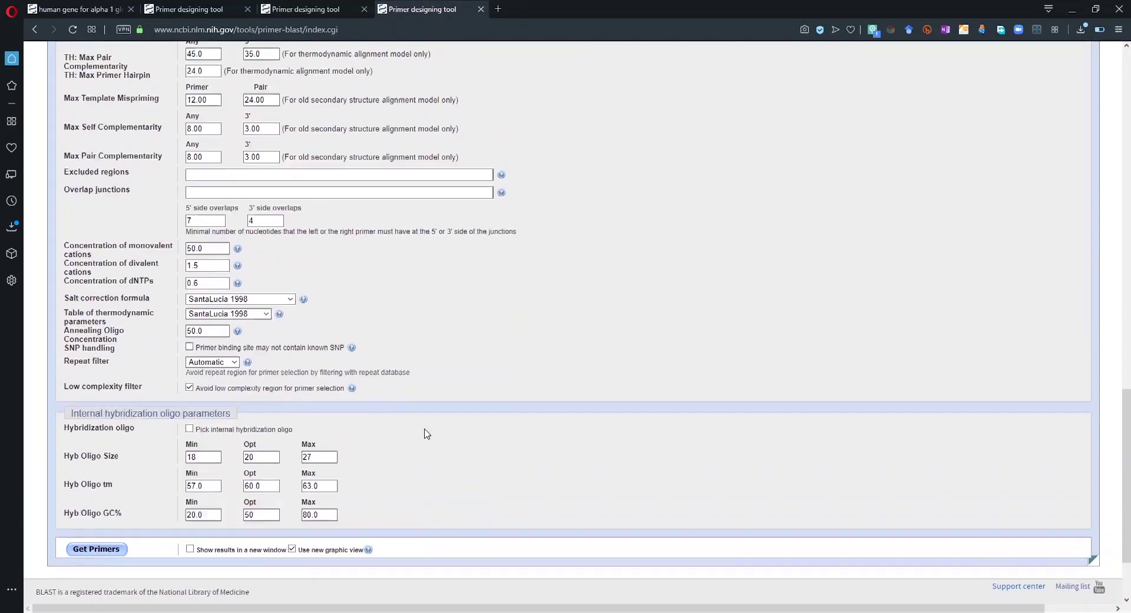
scroll(427, 434, "up", 3)
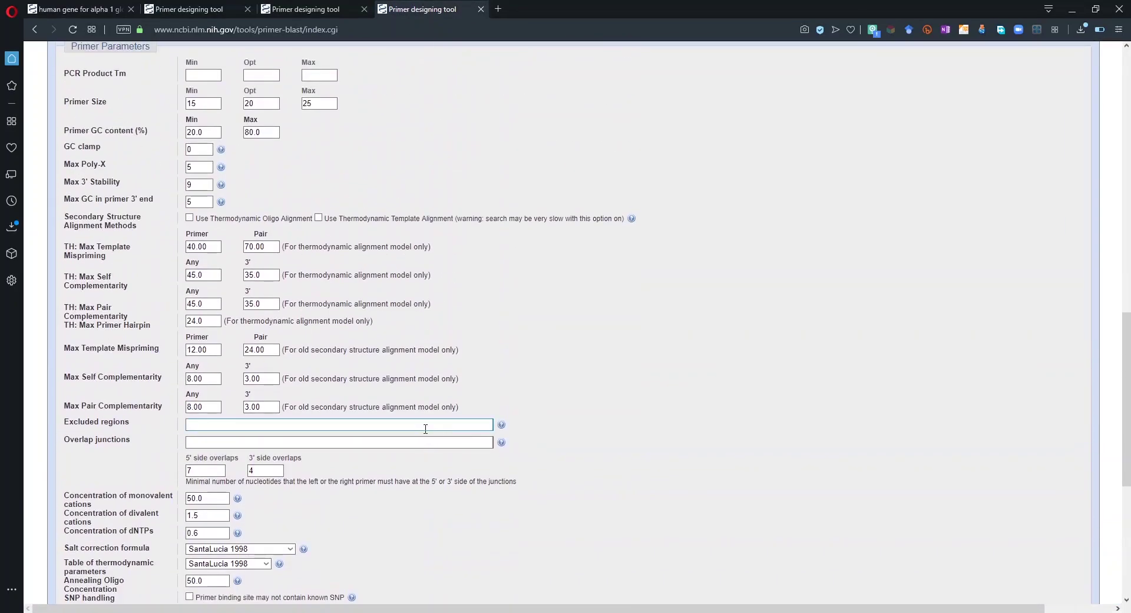
scroll(425, 429, "up", 8)
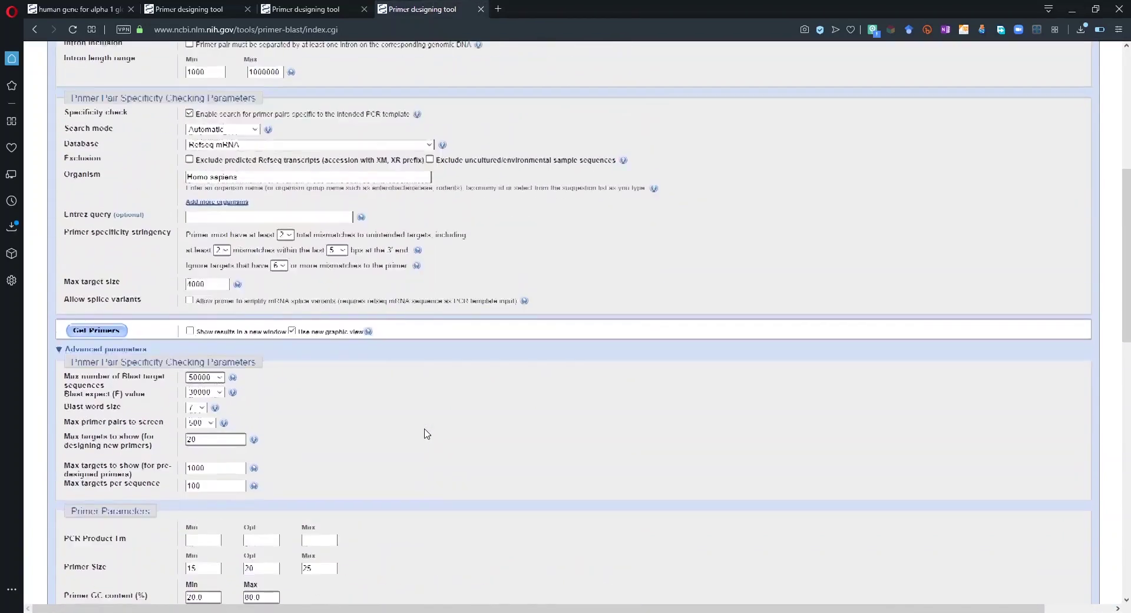
left_click(60, 350)
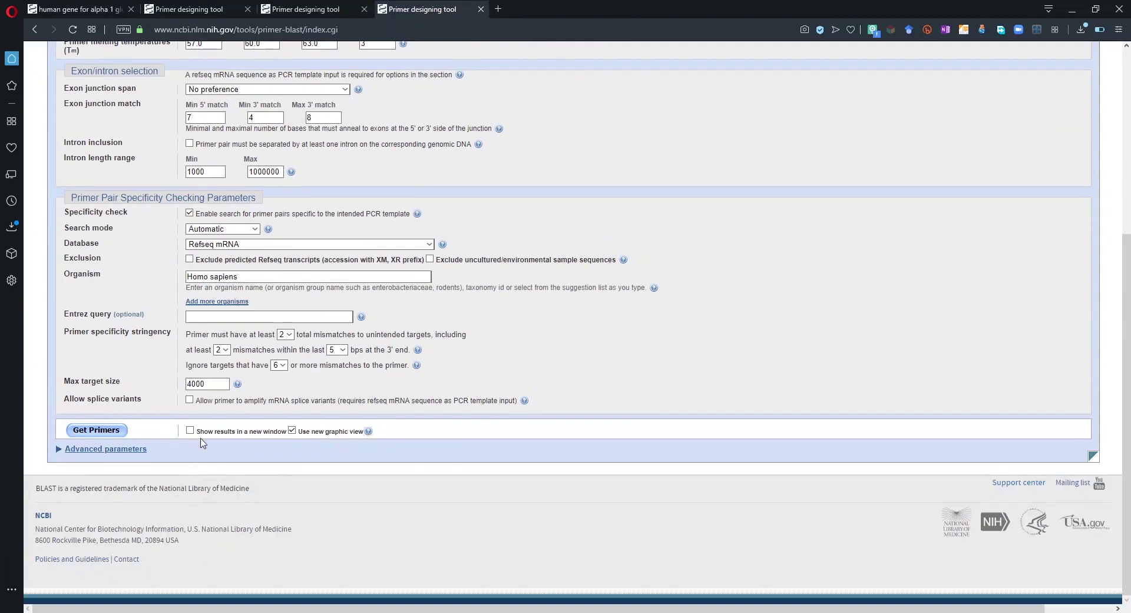
Submit the primer search for the FASTA template and check its current time and time since submission
left_click(108, 431)
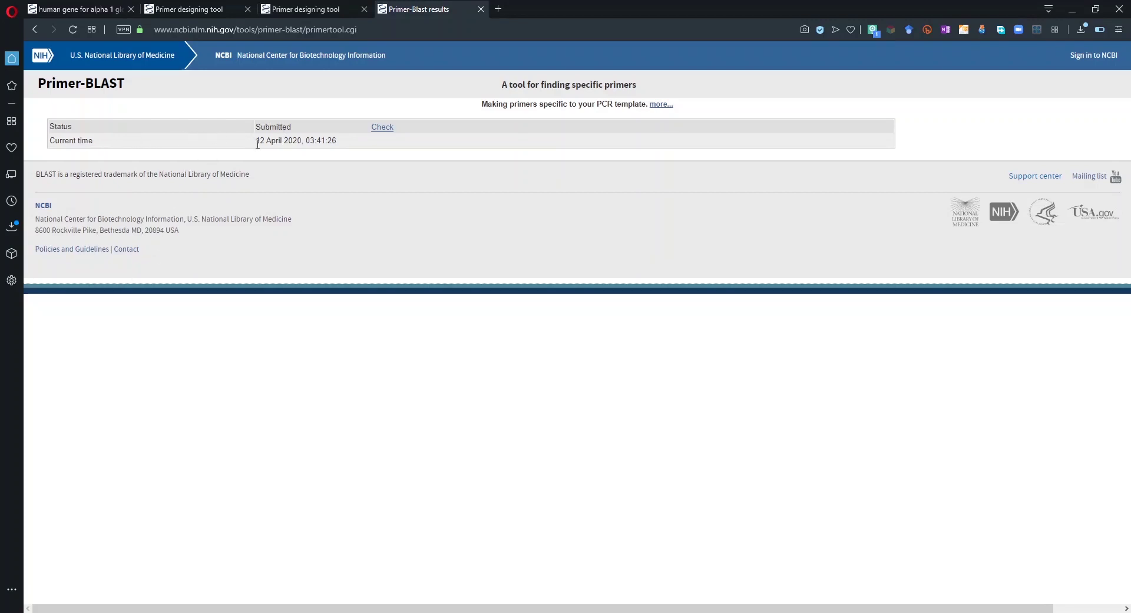
left_click_drag(257, 144, 332, 138)
left_click(312, 150)
left_click_drag(310, 141, 325, 142)
left_click(323, 144)
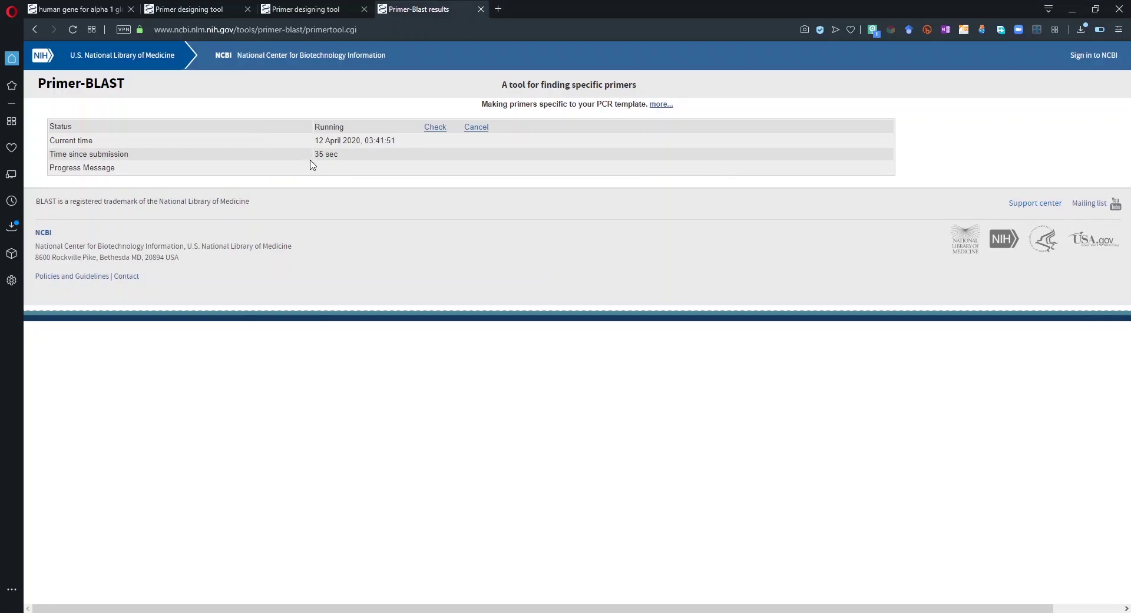
left_click_drag(315, 154, 334, 154)
left_click(335, 153)
Submit the primer search for the GI 28552 template in the first Primer-BLAST tab
left_click(224, 14)
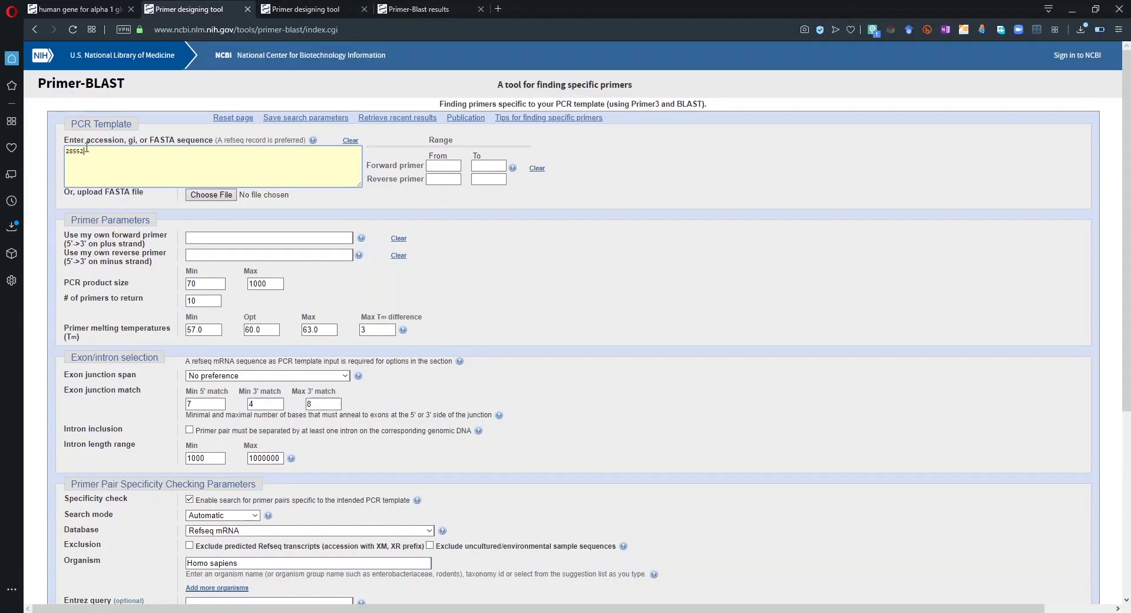
left_click_drag(86, 148, 66, 149)
scroll(146, 178, "down", 5)
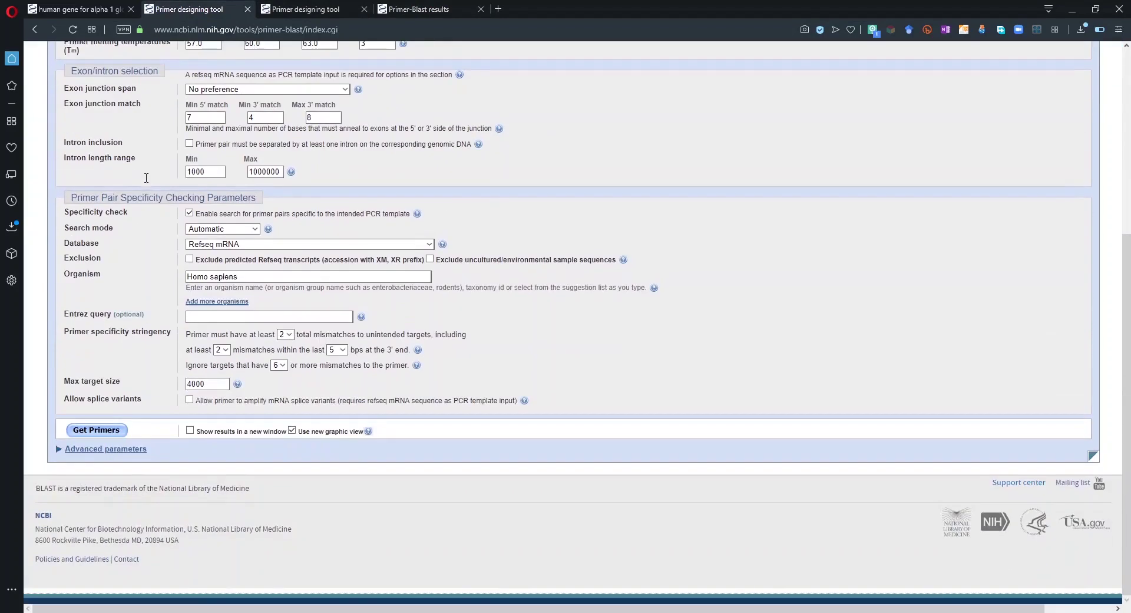
left_click(91, 431)
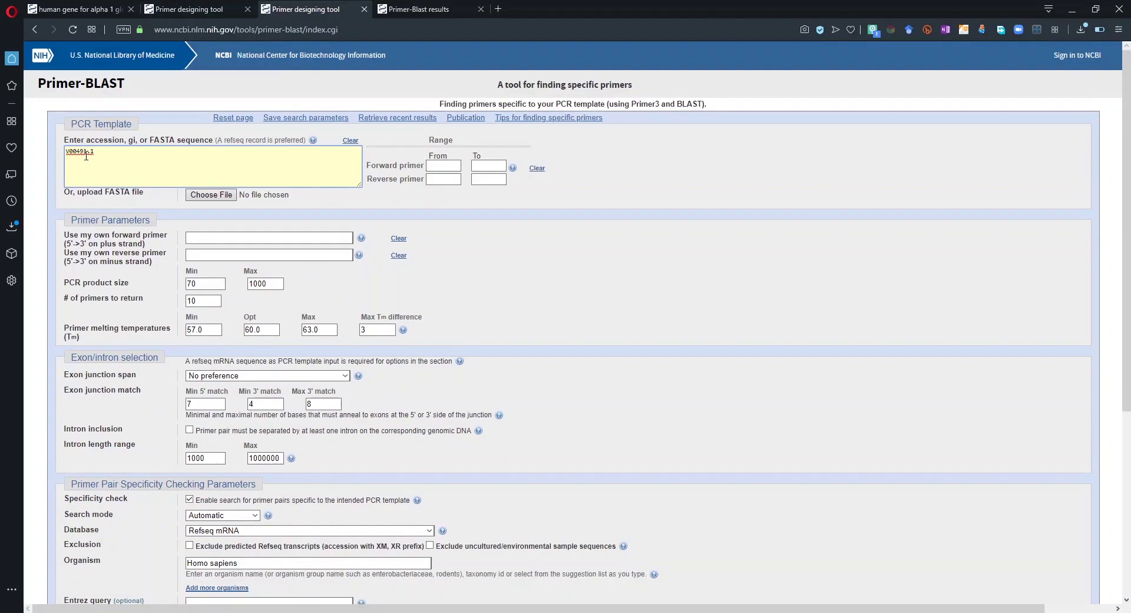
Request primers for the V00491.1 accession template and close both primer design form tabs, keeping the results page open
scroll(86, 154, "down", 5)
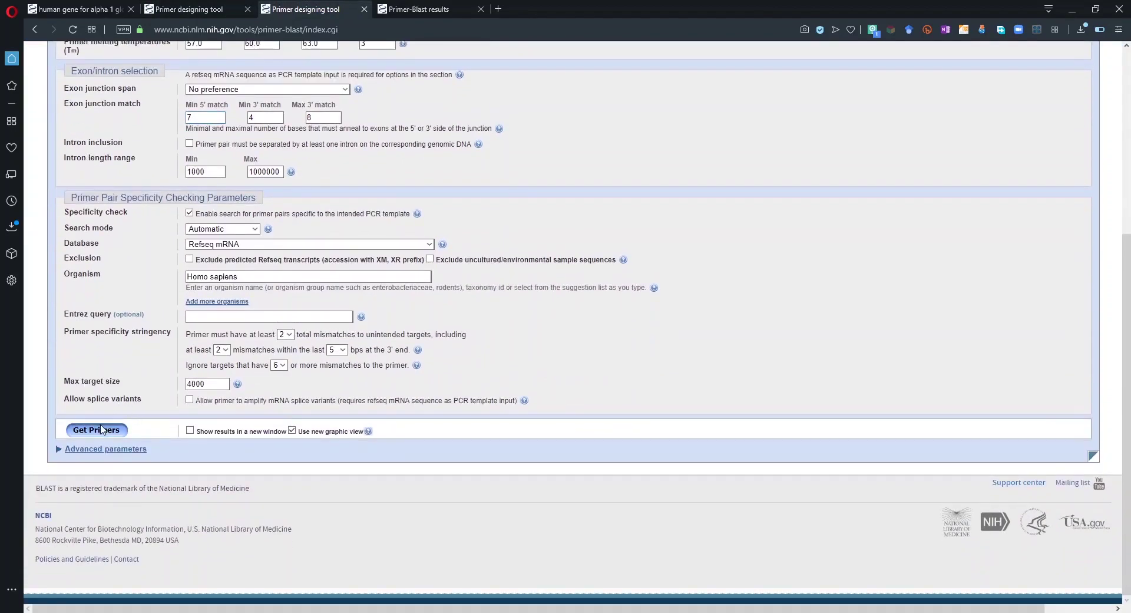
left_click(101, 429)
left_click(407, 8)
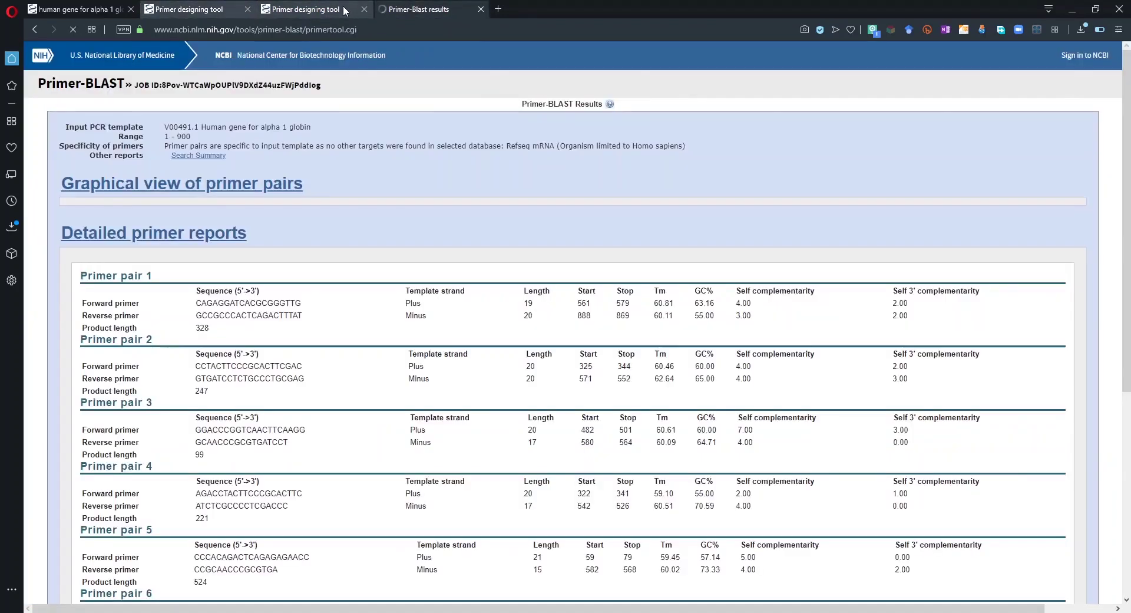
left_click(226, 10)
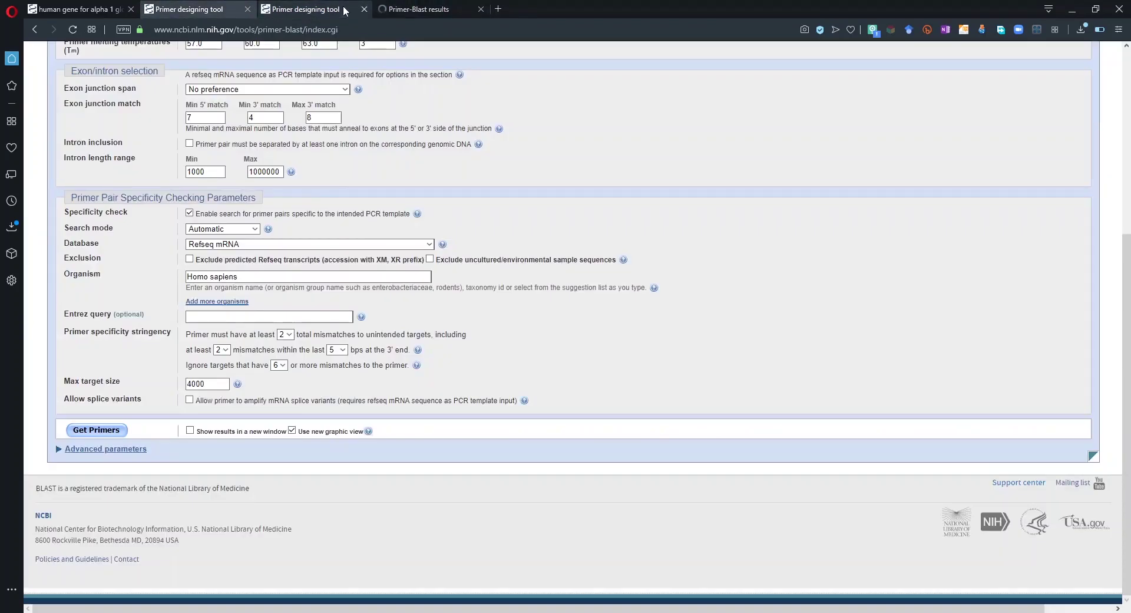
left_click(246, 10)
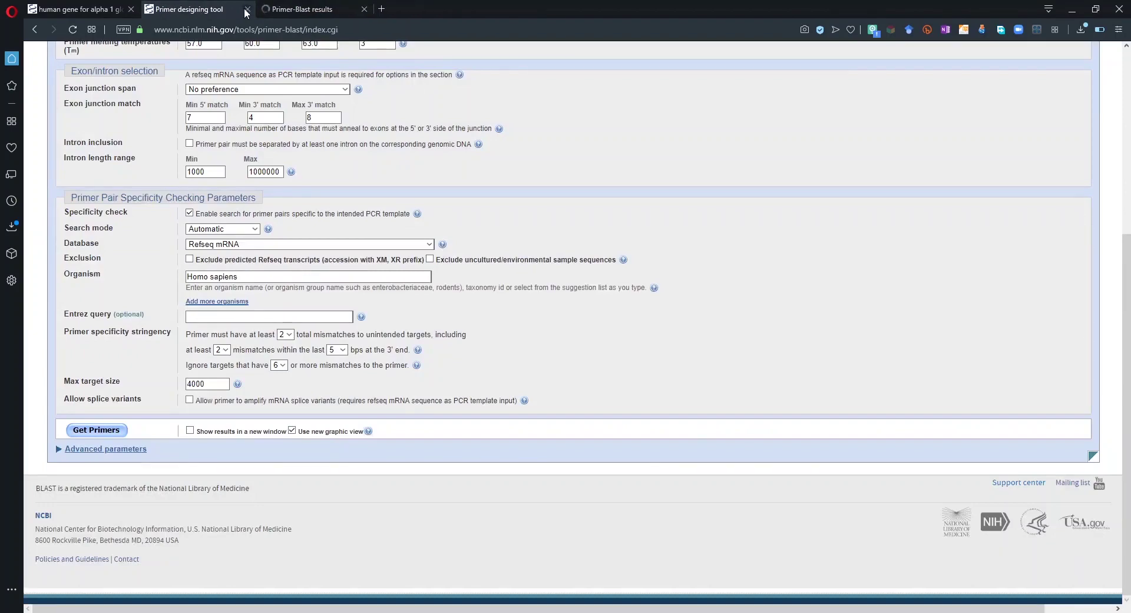
left_click(246, 10)
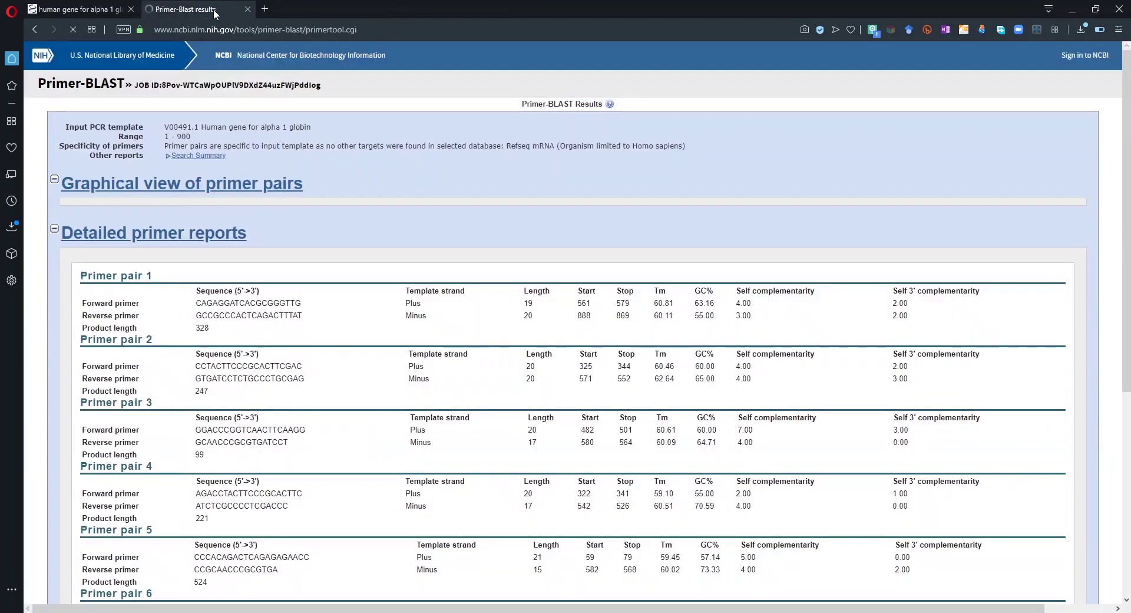
Look through the primer pair results and read the specificity of primers statement in the results summary
scroll(414, 427, "down", 5)
scroll(423, 397, "up", 4)
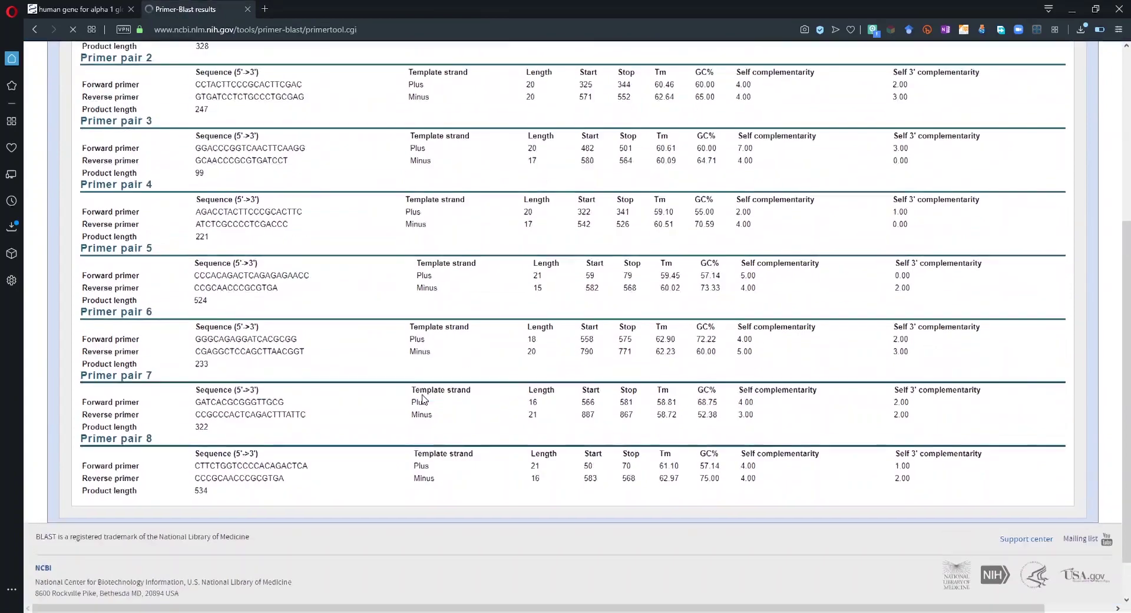
scroll(423, 397, "up", 2)
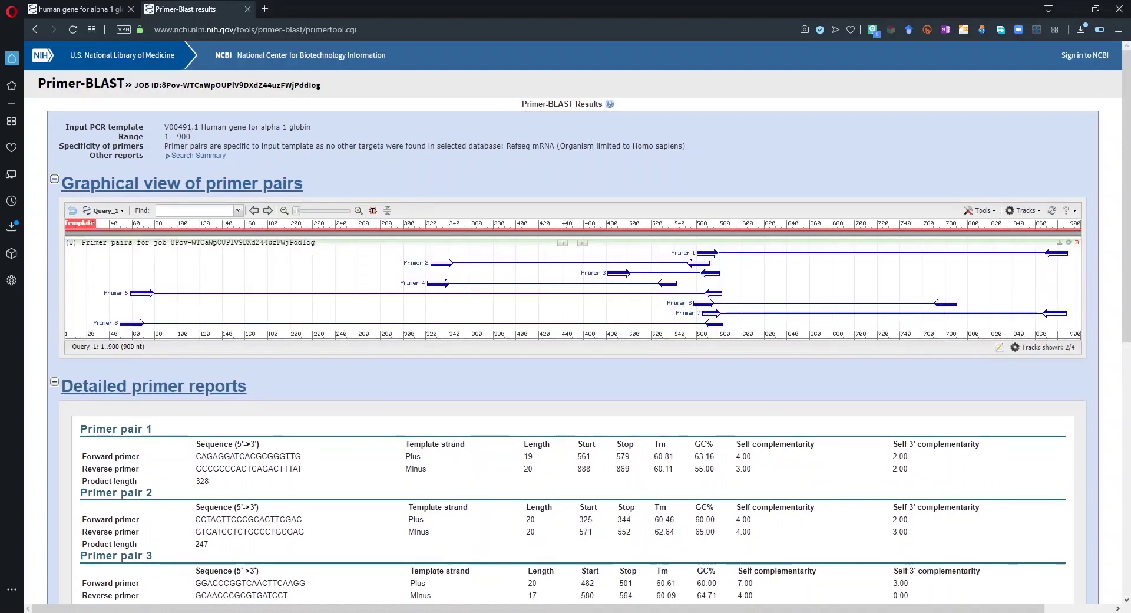
left_click_drag(637, 147, 651, 141)
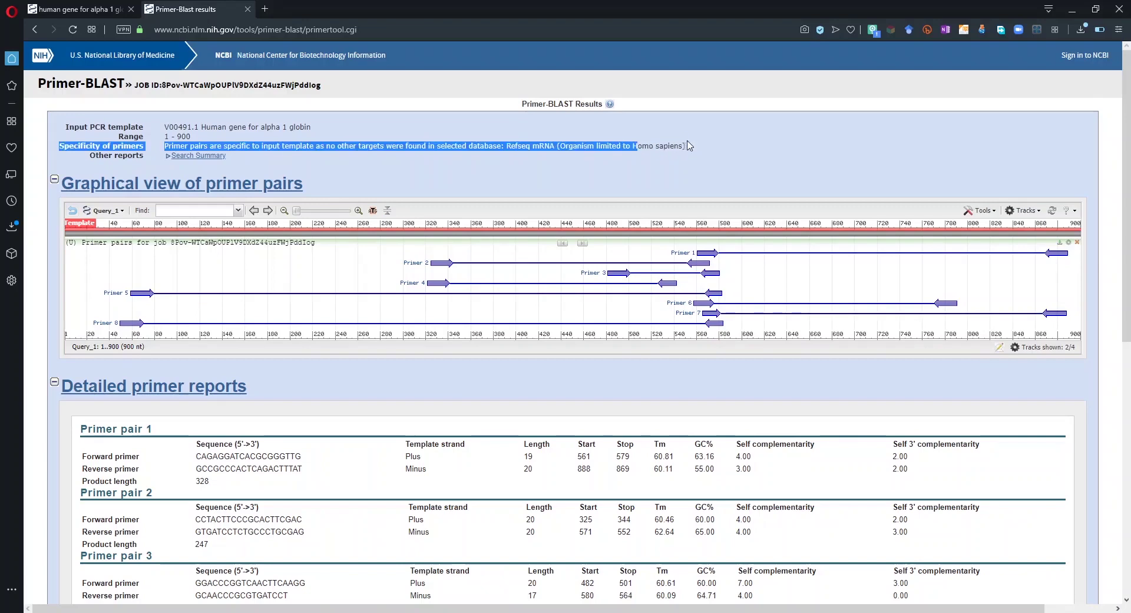
left_click(644, 144)
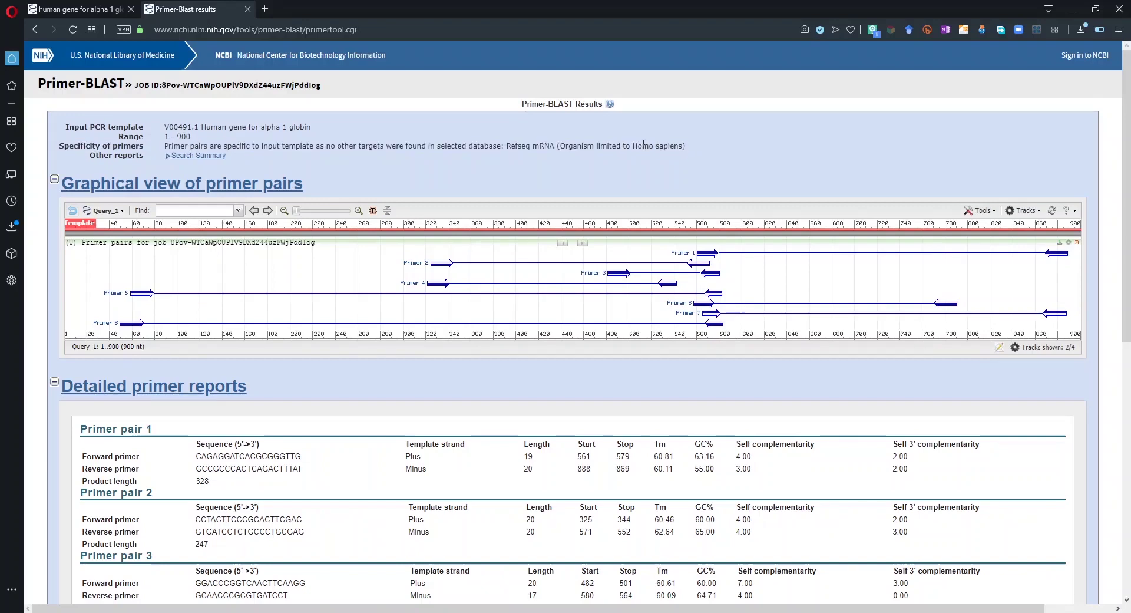
Inspect the forward and reverse primer details of Primer 1 in the graphical view of primer pairs
scroll(644, 145, "down", 1)
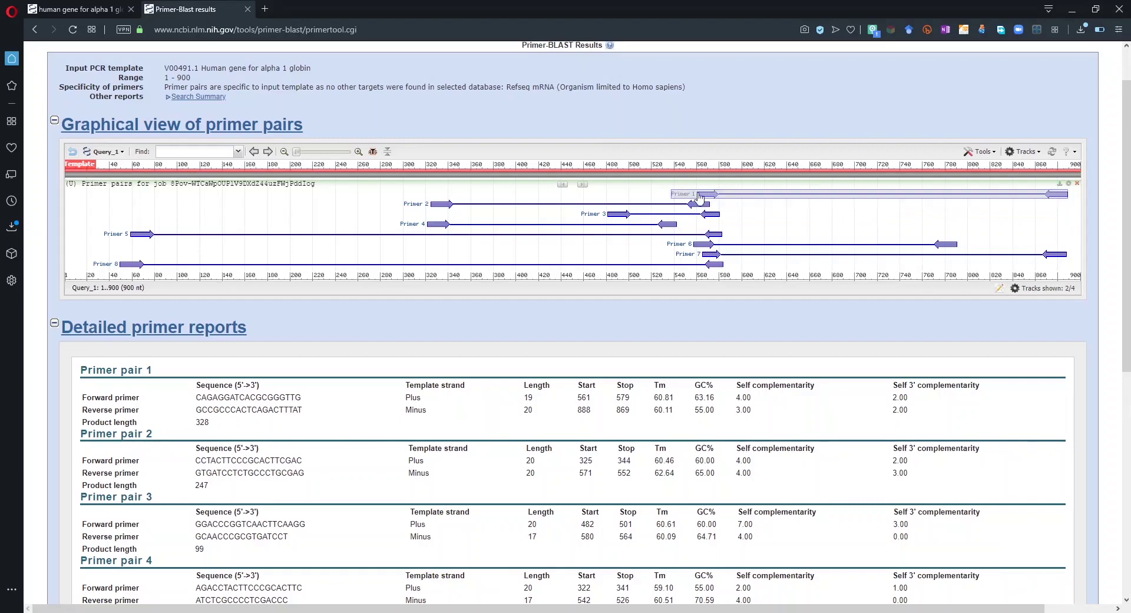
mouse_move(700, 198)
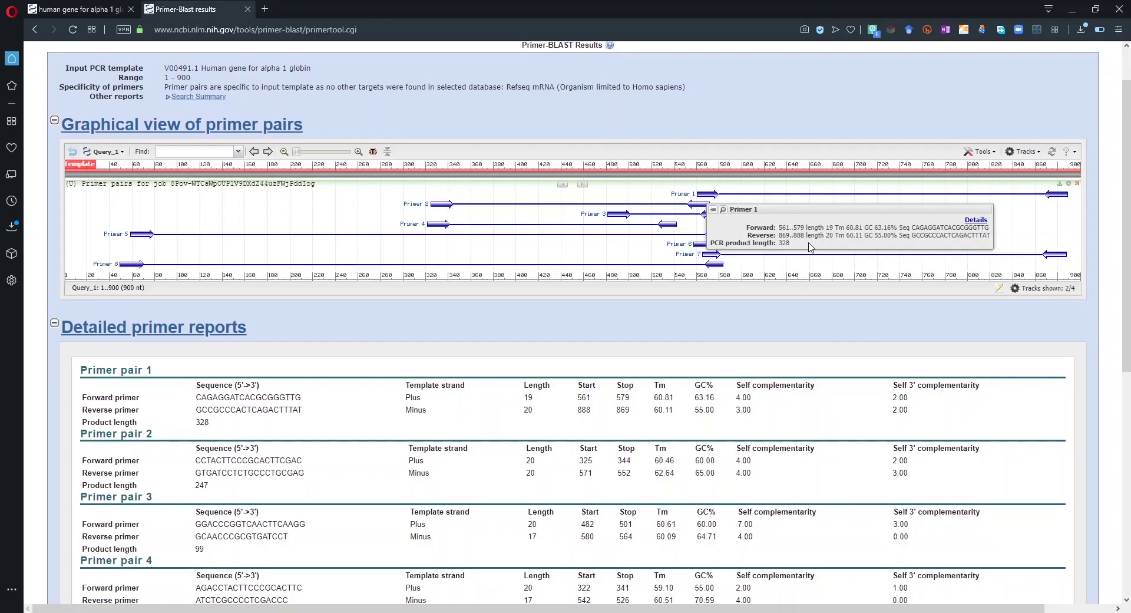
double_click(776, 227)
left_click(797, 236)
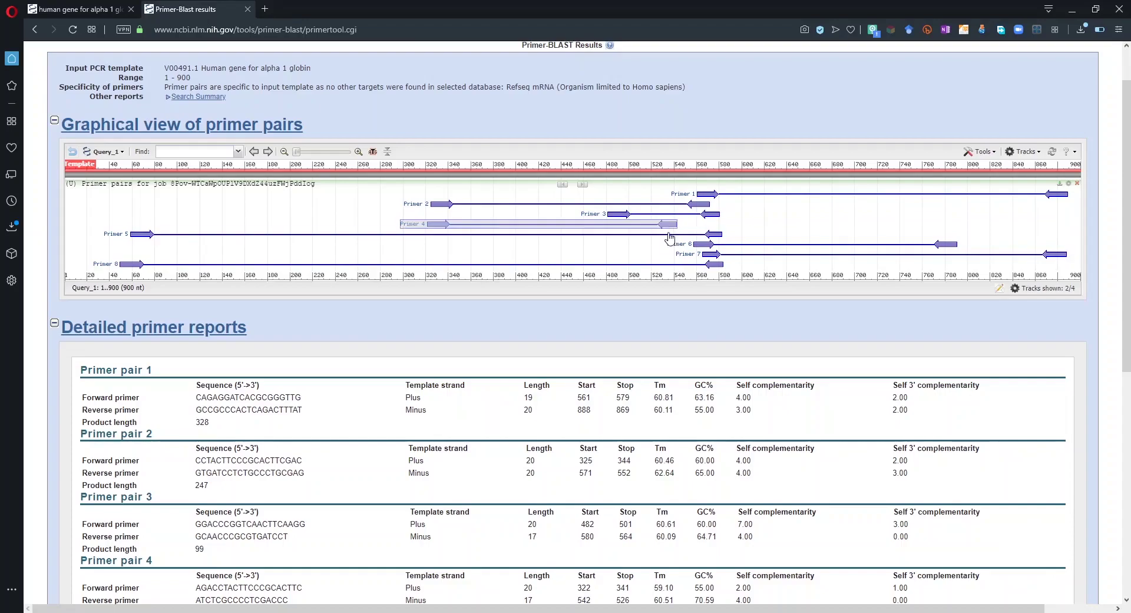
Examine the template strand and length of the forward and reverse primers in the detailed report for primer pair 1
scroll(667, 242, "down", 6)
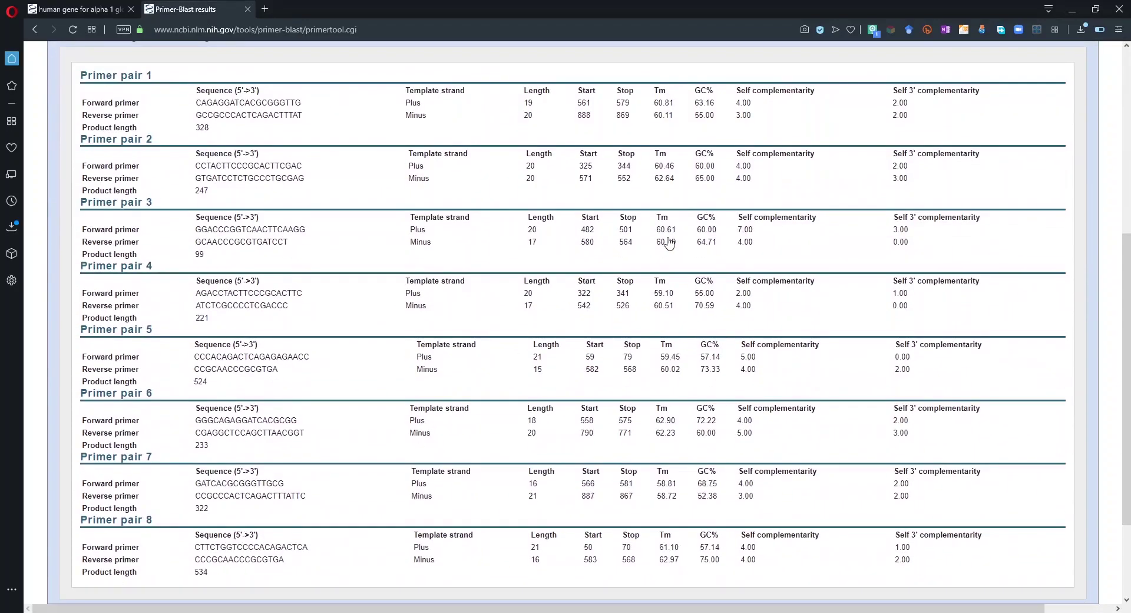
scroll(171, 181, "up", 2)
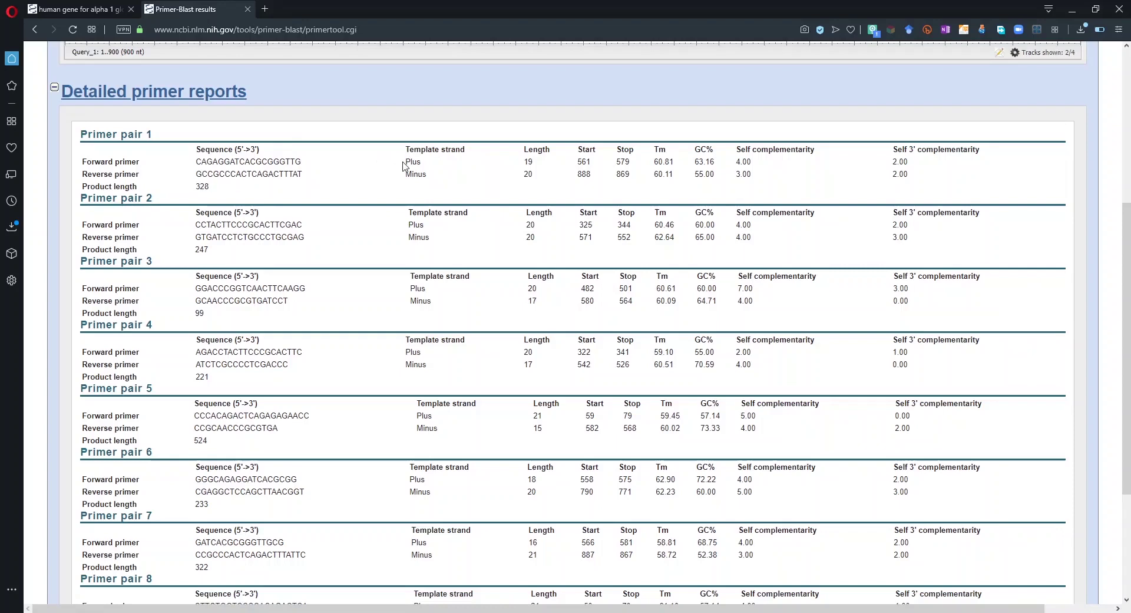
left_click_drag(405, 161, 422, 161)
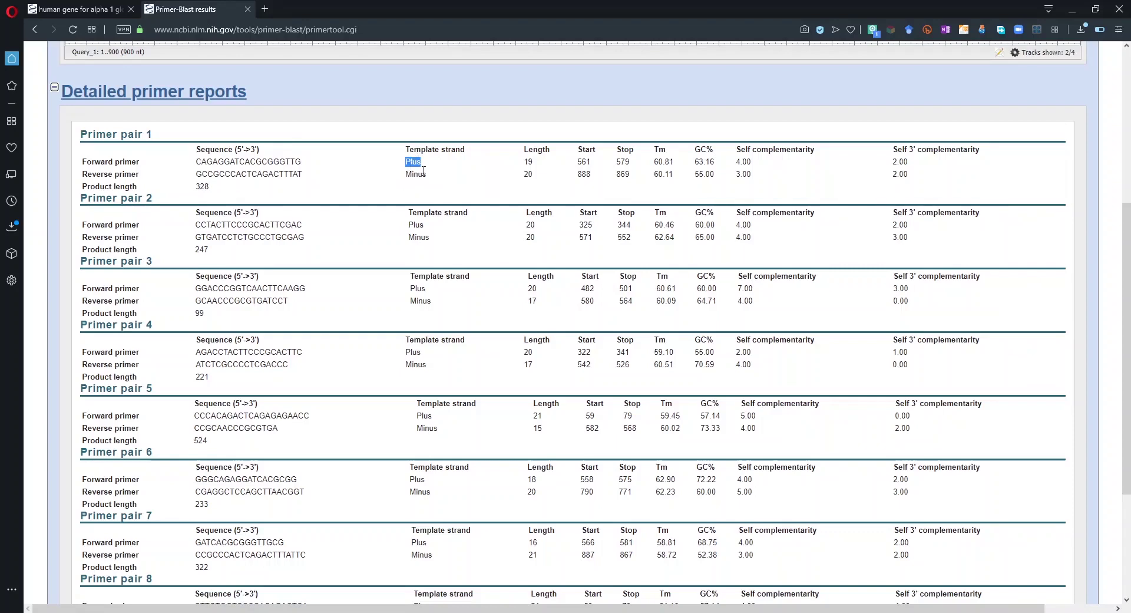
double_click(420, 174)
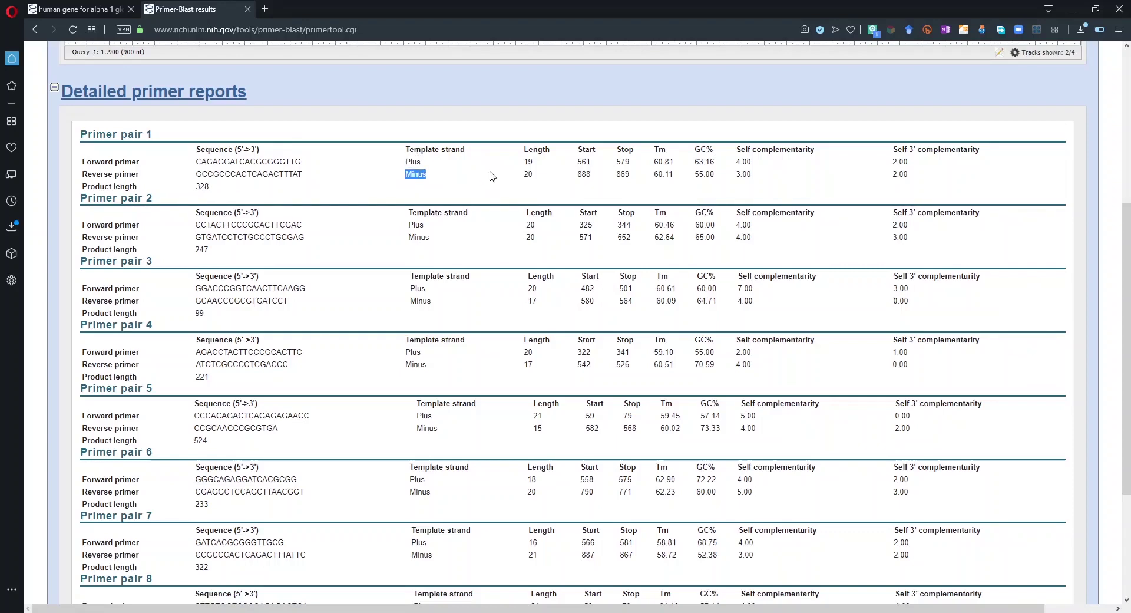
double_click(528, 161)
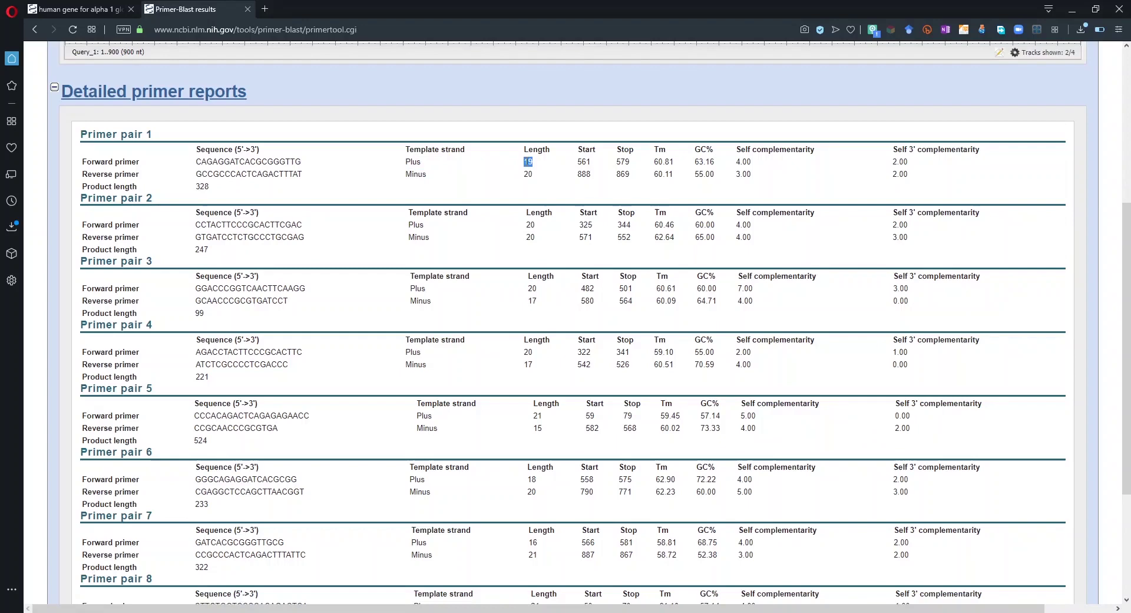
left_click(532, 174)
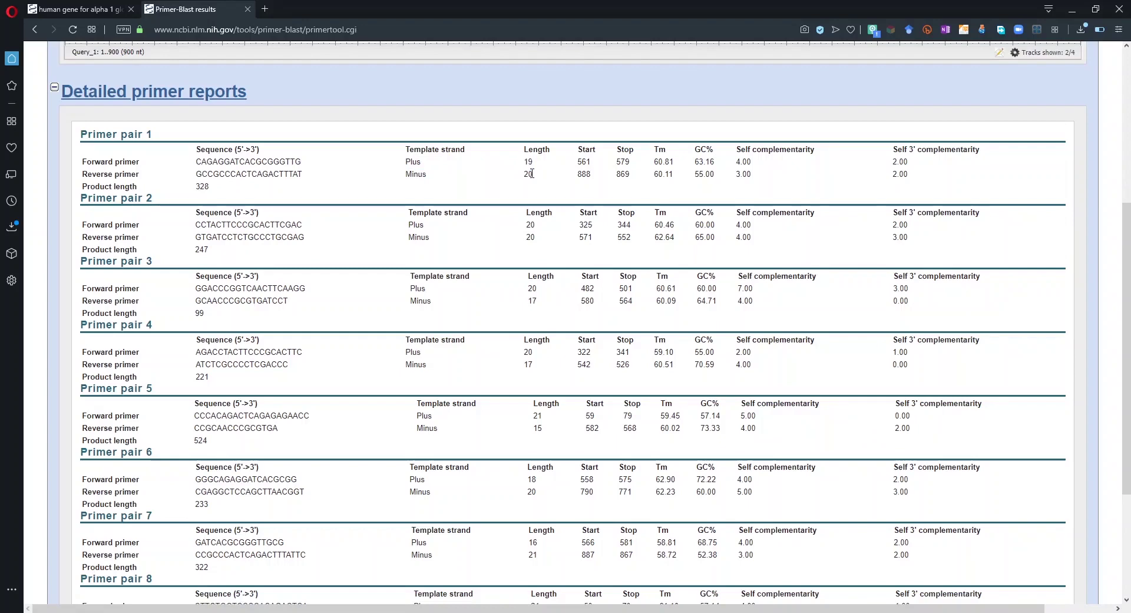
Compare the start and stop positions of the forward and reverse primers of primer pair 1
double_click(584, 161)
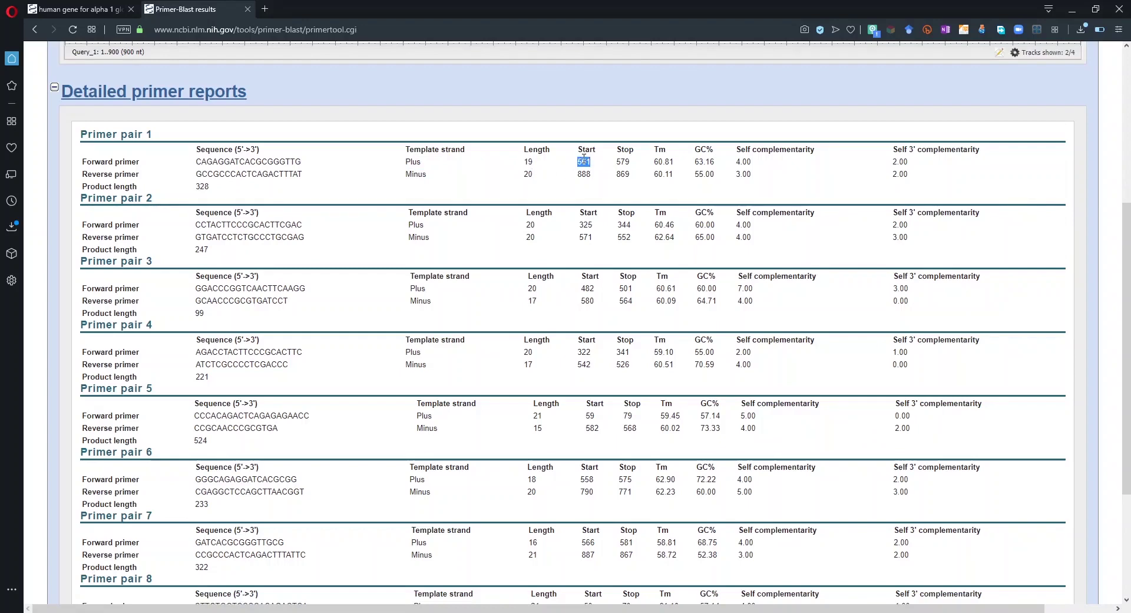
double_click(623, 161)
double_click(587, 160)
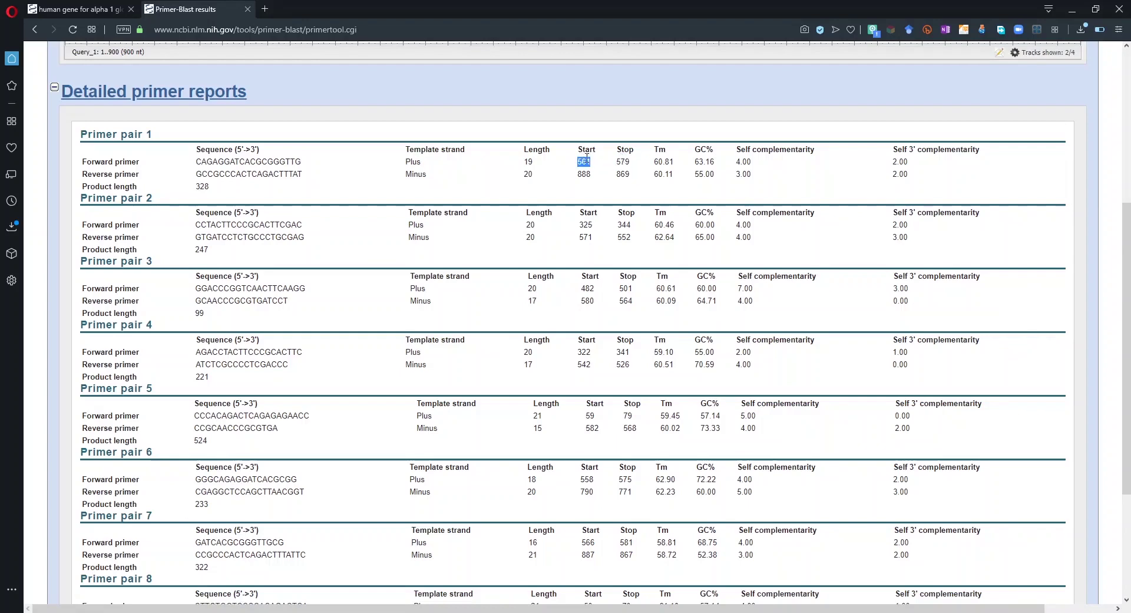
double_click(622, 161)
double_click(584, 174)
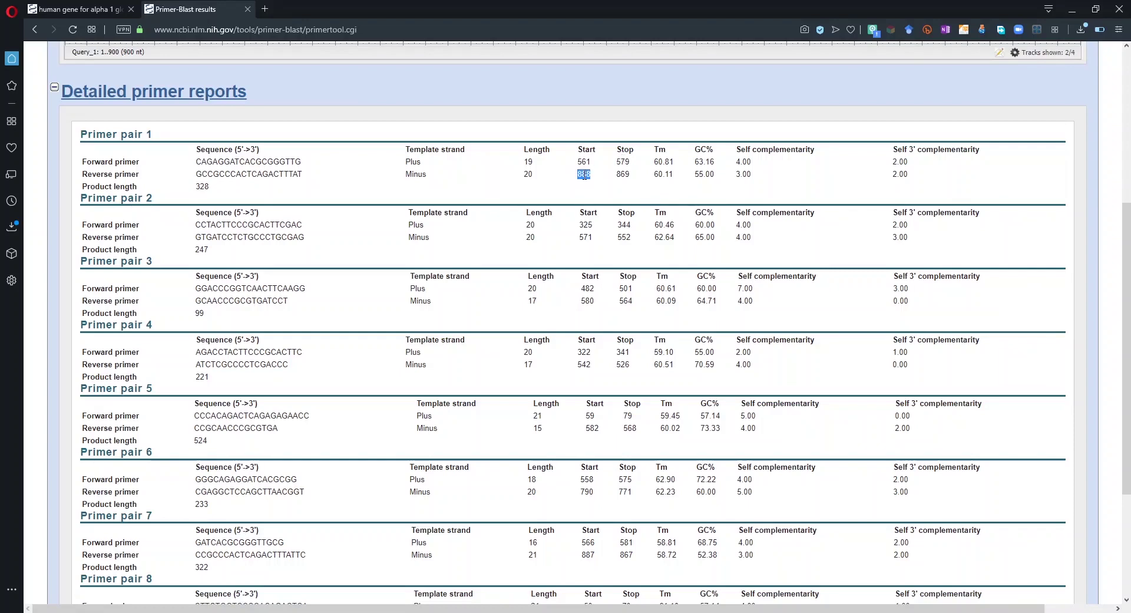
double_click(623, 174)
left_click(582, 175)
double_click(621, 174)
left_click(621, 177)
left_click_drag(586, 161, 578, 161)
double_click(580, 174)
left_click(681, 180)
left_click_drag(582, 162, 589, 162)
left_click(608, 176)
Check the forward primer start positions of primer pairs 2 to 5 and 8, and the product length of pair 3
left_click_drag(584, 226, 593, 226)
double_click(590, 222)
left_click(635, 225)
scroll(635, 228, "down", 1)
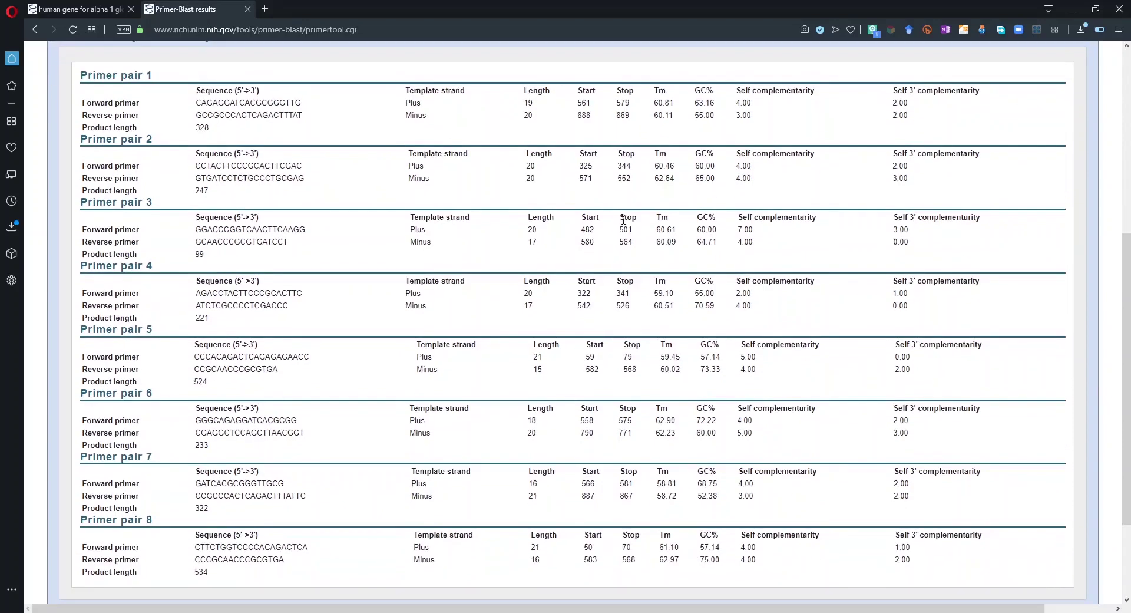
left_click_drag(586, 232, 591, 232)
left_click(200, 256)
left_click_drag(201, 256, 207, 257)
scroll(875, 231, "down", 2)
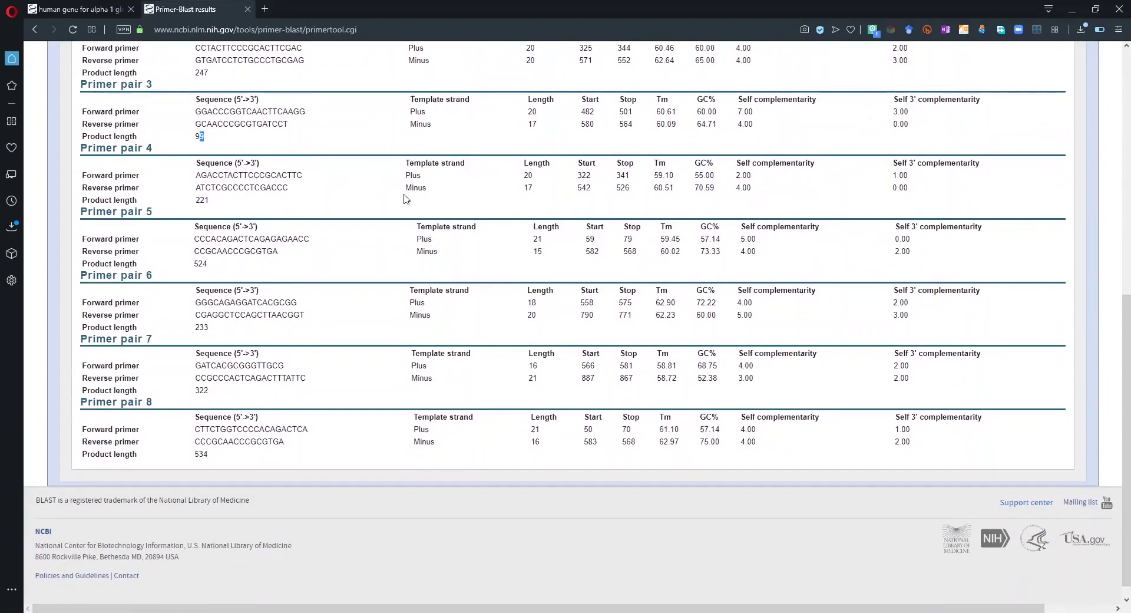
left_click(581, 176)
left_click_drag(590, 237, 594, 238)
left_click(592, 239)
double_click(593, 432)
scroll(346, 386, "up", 8)
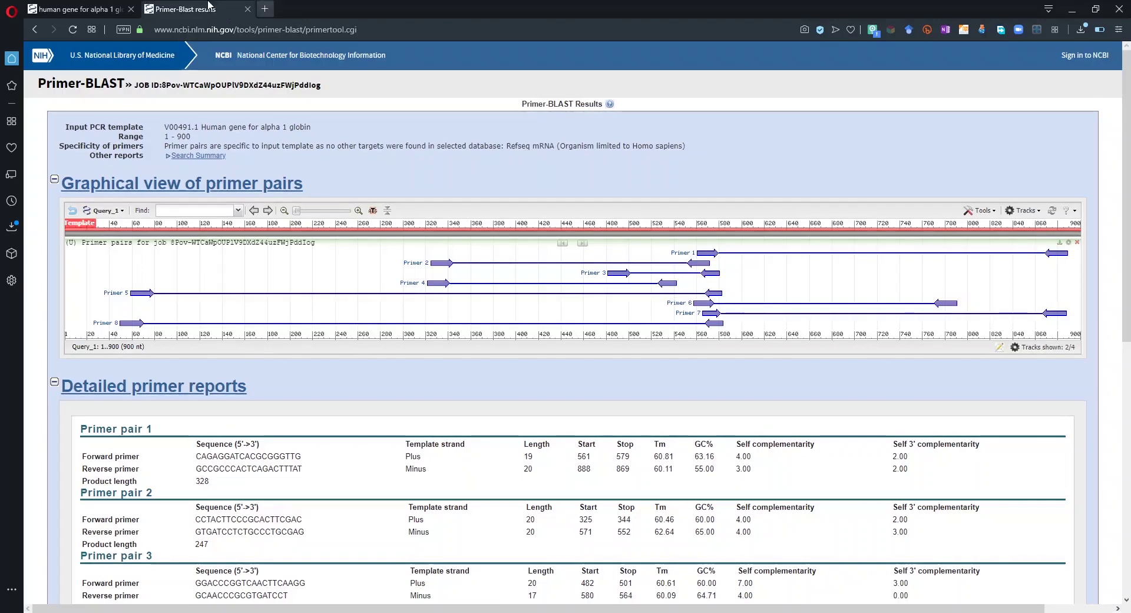
Open the GenBank record "Human gene for alpha 1 globin" from the Nucleotide search results and look through it
left_click(100, 11)
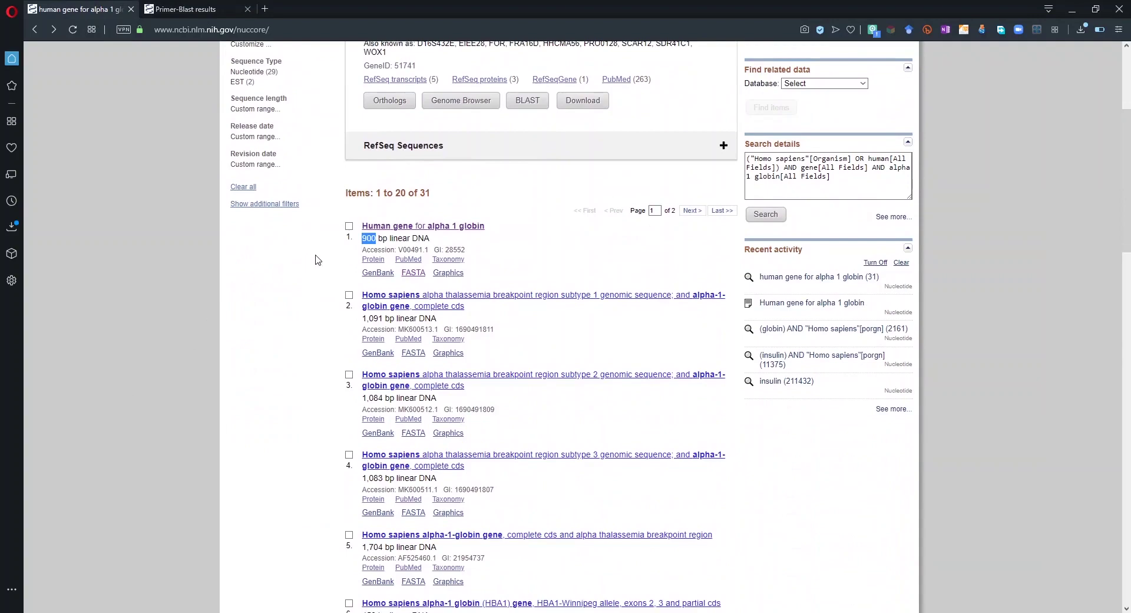
left_click(381, 227)
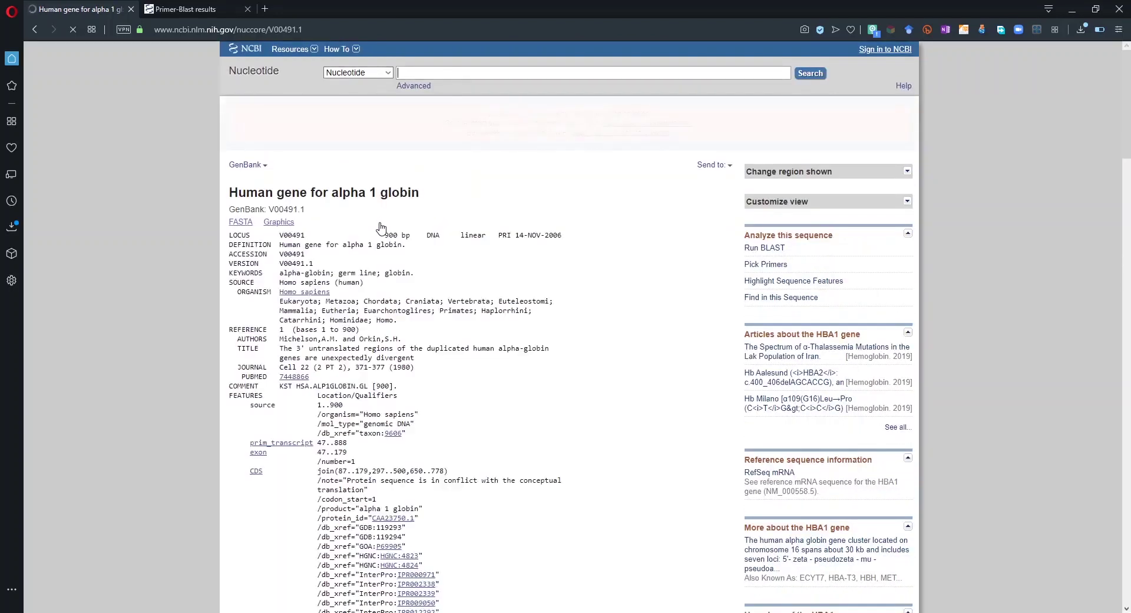
scroll(394, 296, "down", 20)
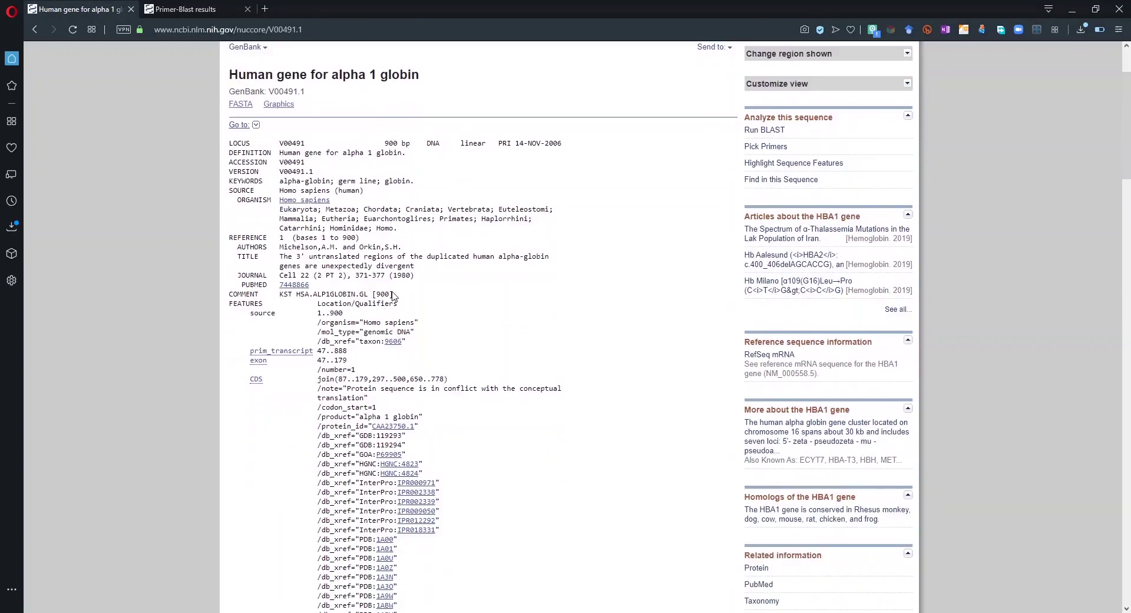
scroll(393, 296, "up", 20)
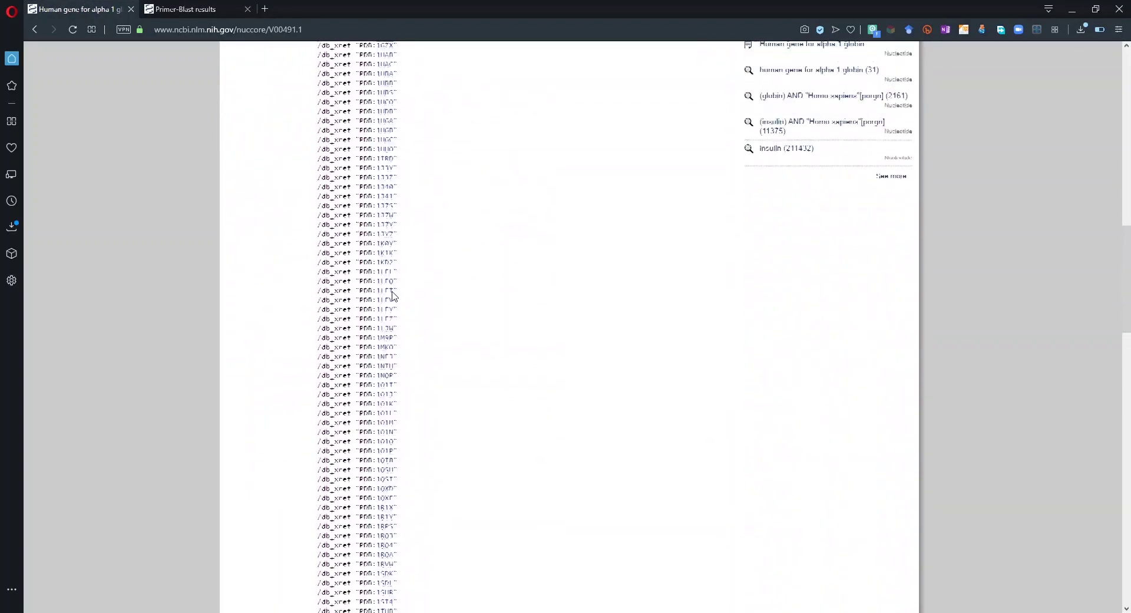
scroll(393, 296, "up", 3)
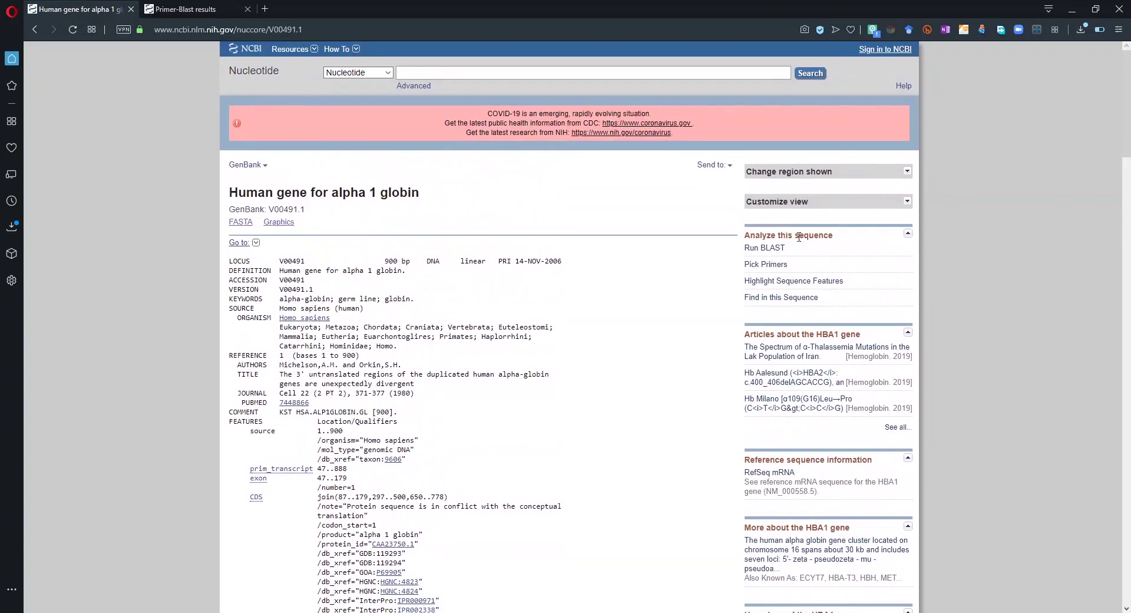
Launch Pick Primers for the alpha 1 globin record and review the prefilled template, primer and specificity parameters
left_click(767, 265)
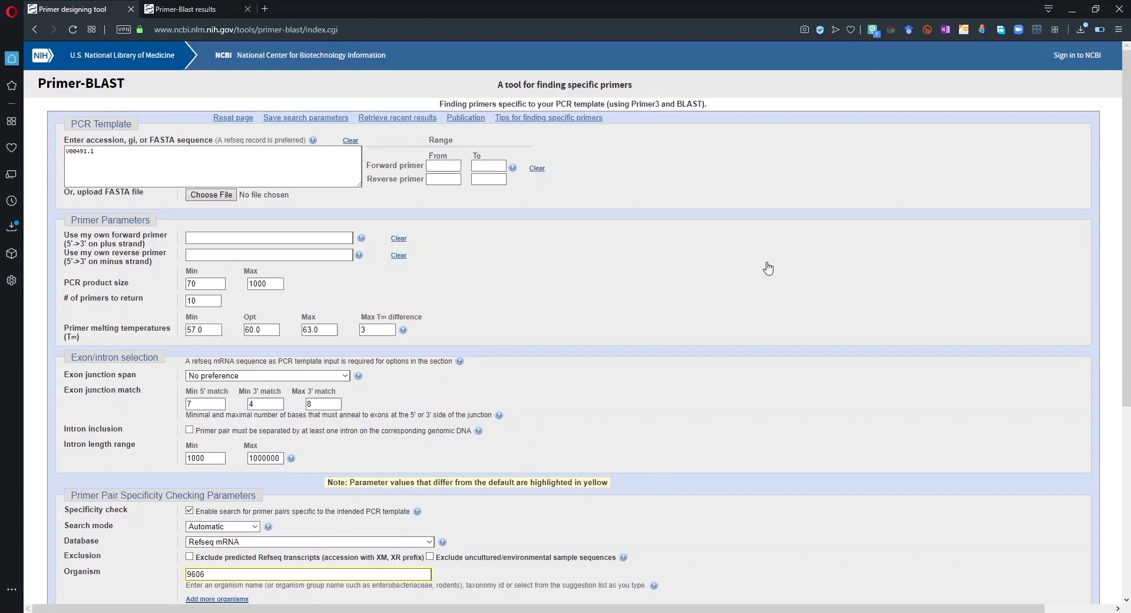
left_click(270, 168)
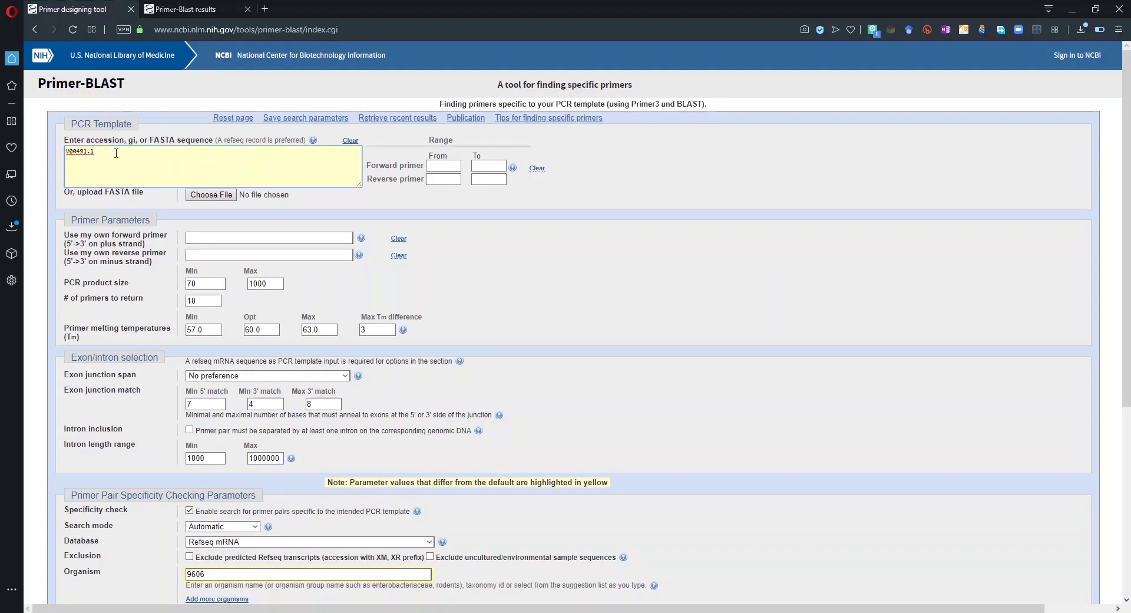
scroll(116, 153, "down", 5)
scroll(104, 194, "up", 5)
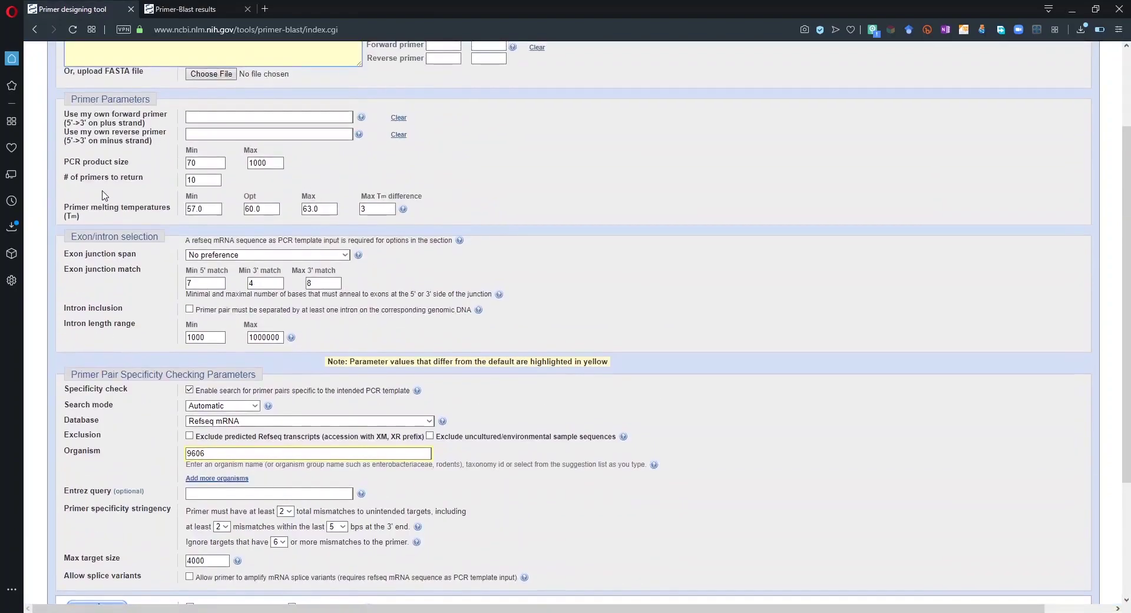